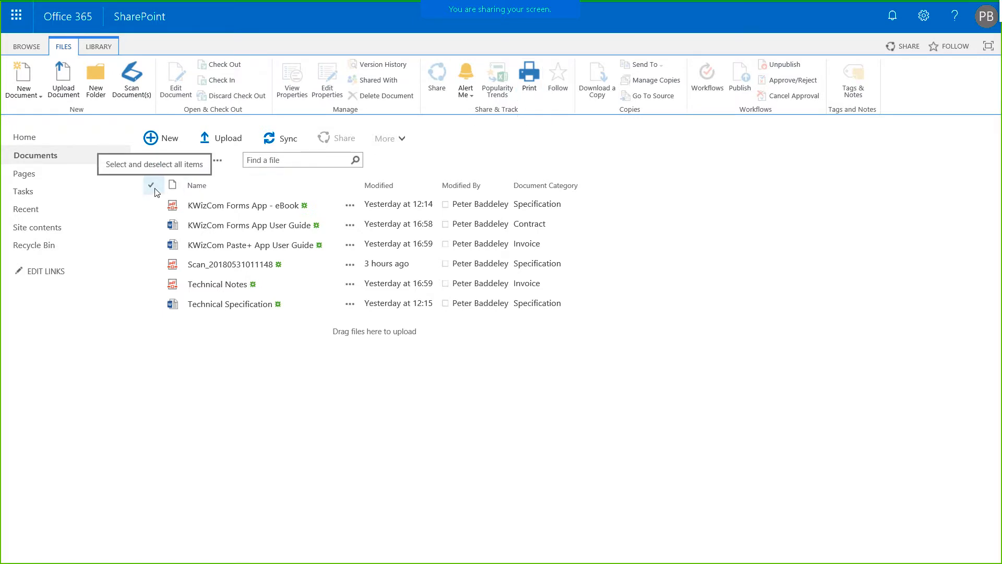
# Scan a document into the Documents library with Quick Scan and read through the resulting PDF
pyautogui.click(131, 94)
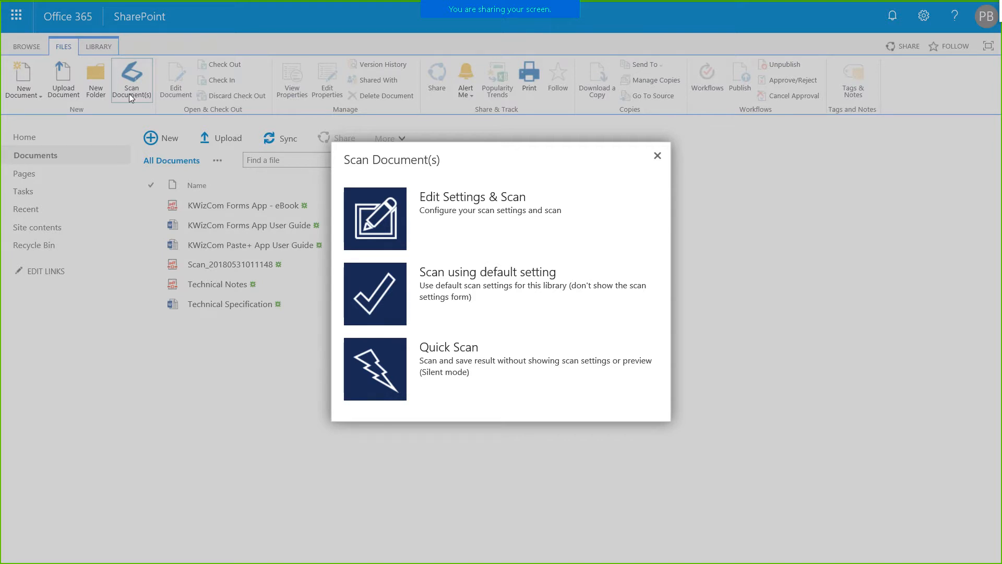
pyautogui.click(373, 361)
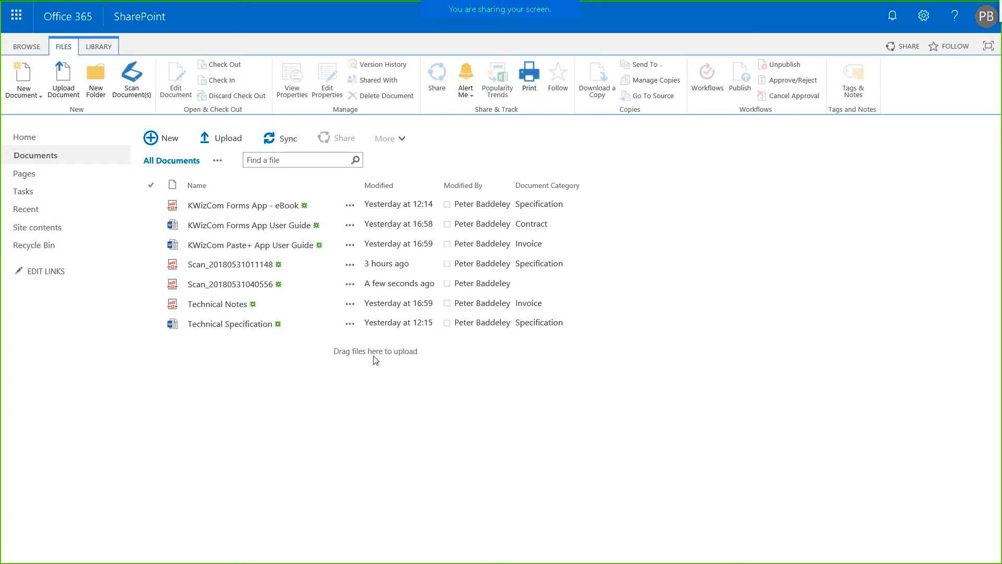
pyautogui.click(256, 292)
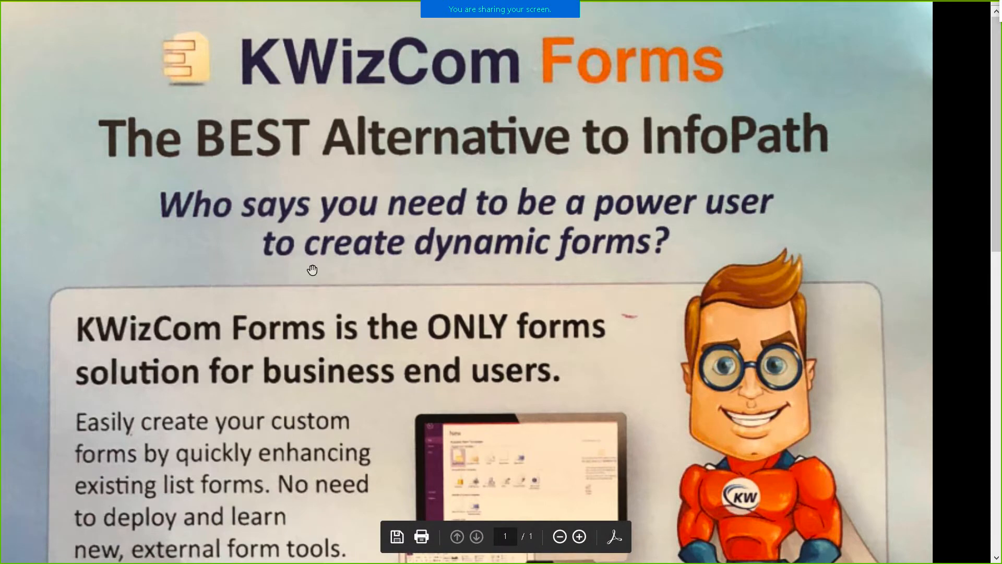
pyautogui.scroll(-3, 337, 312)
pyautogui.scroll(-5, 336, 313)
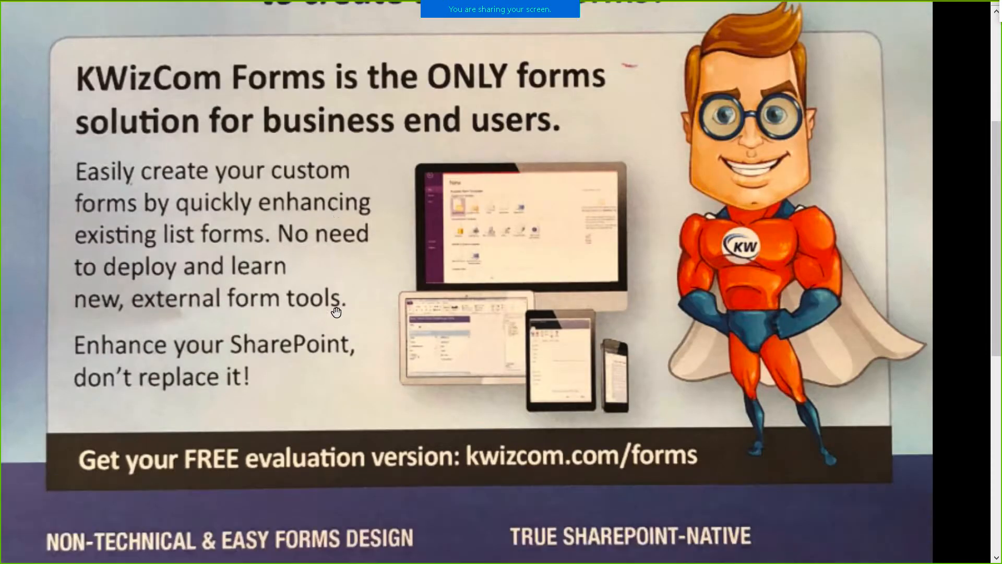
pyautogui.press('Escape')
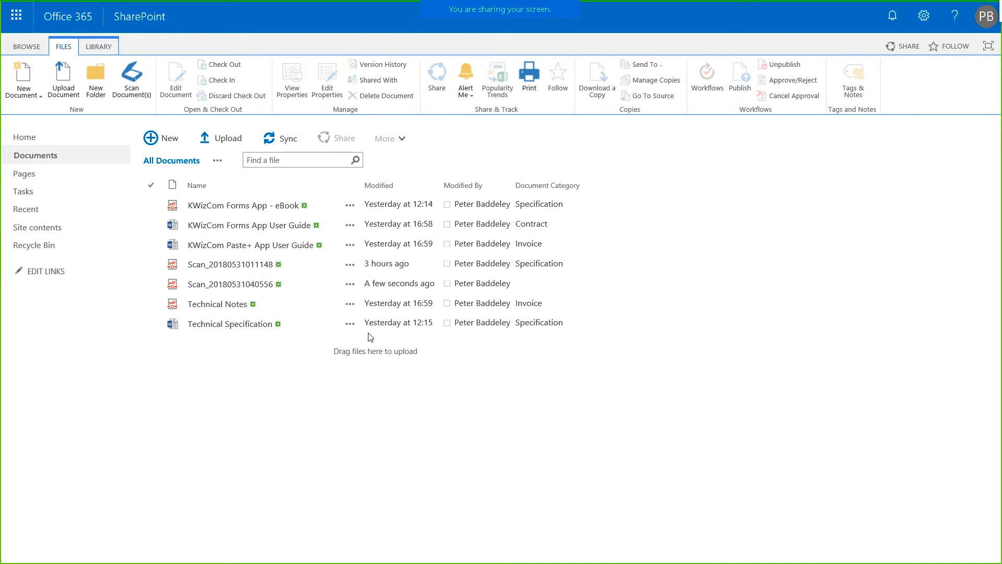
# Scan a document using Edit Settings & Scan with PDF output, one file per scan, overwriting and preview enabled
pyautogui.click(130, 90)
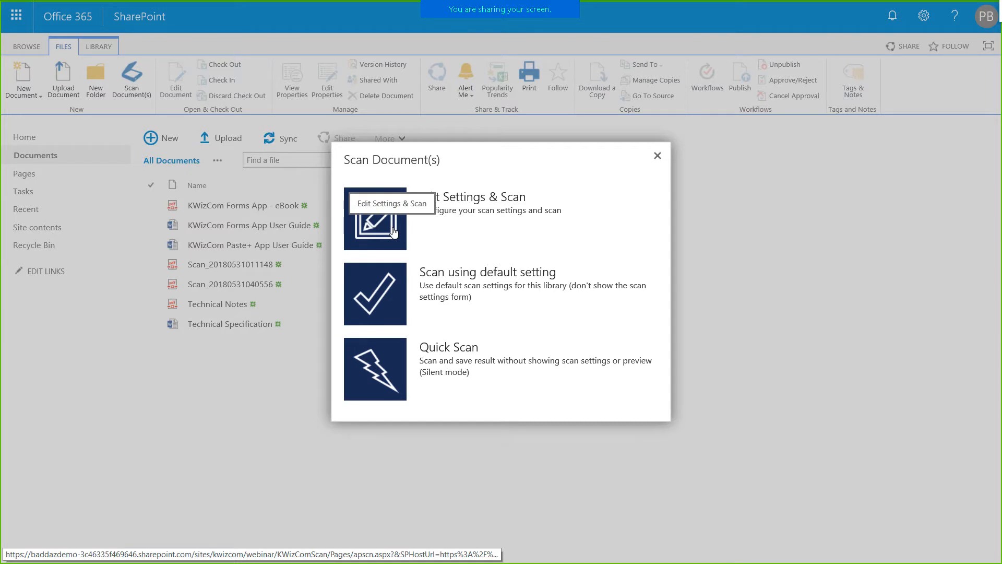
pyautogui.click(393, 231)
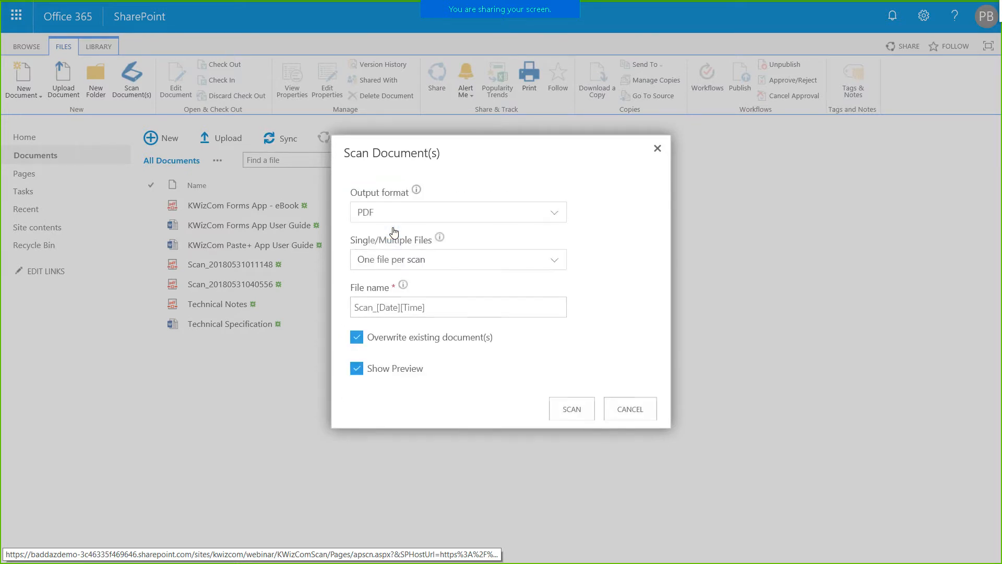
pyautogui.click(466, 219)
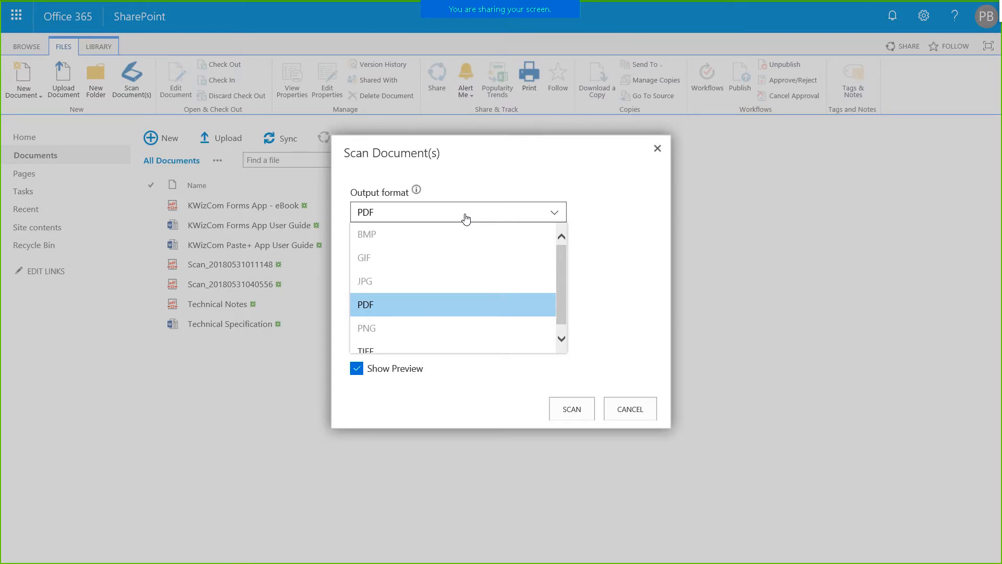
pyautogui.click(466, 218)
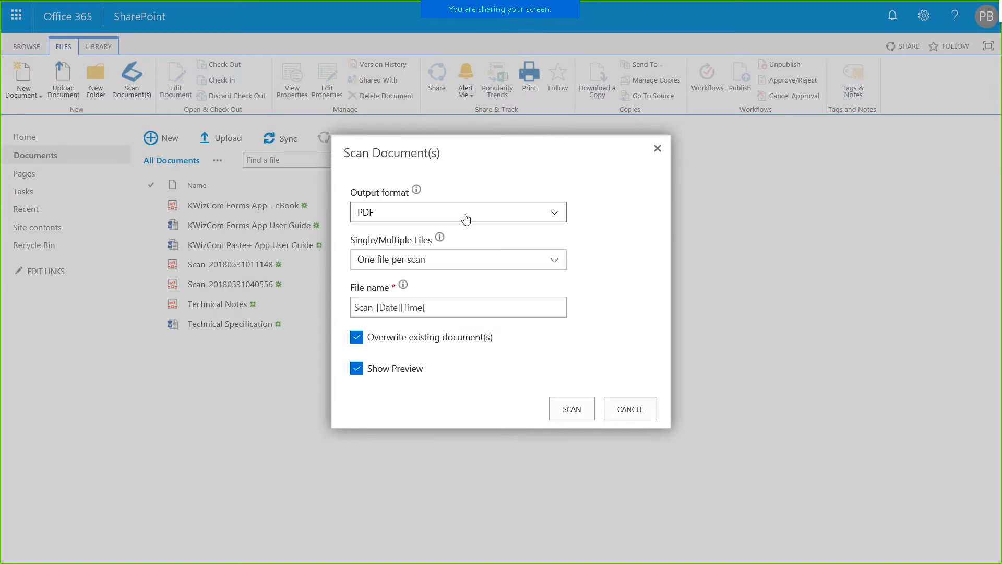
pyautogui.click(564, 263)
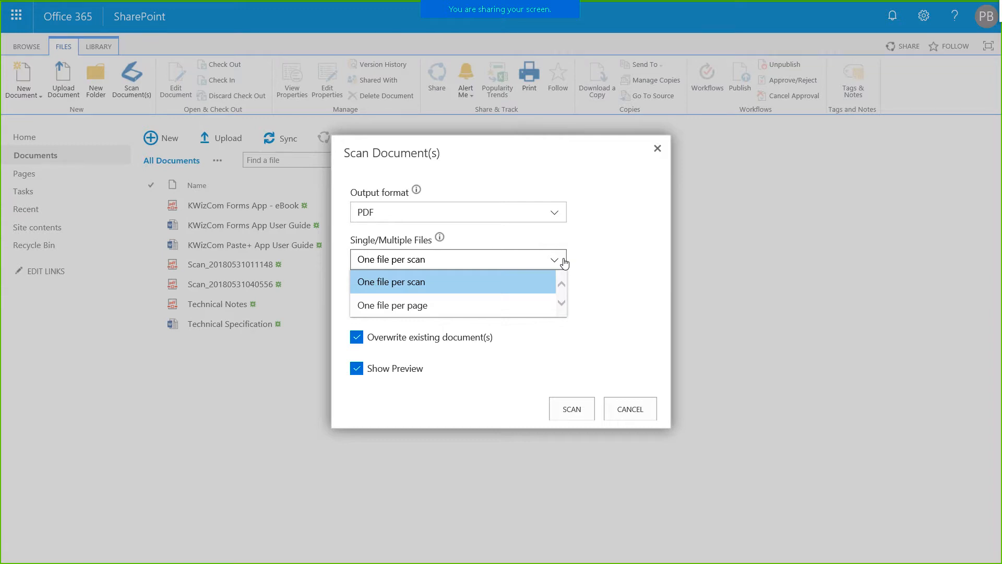
pyautogui.click(650, 260)
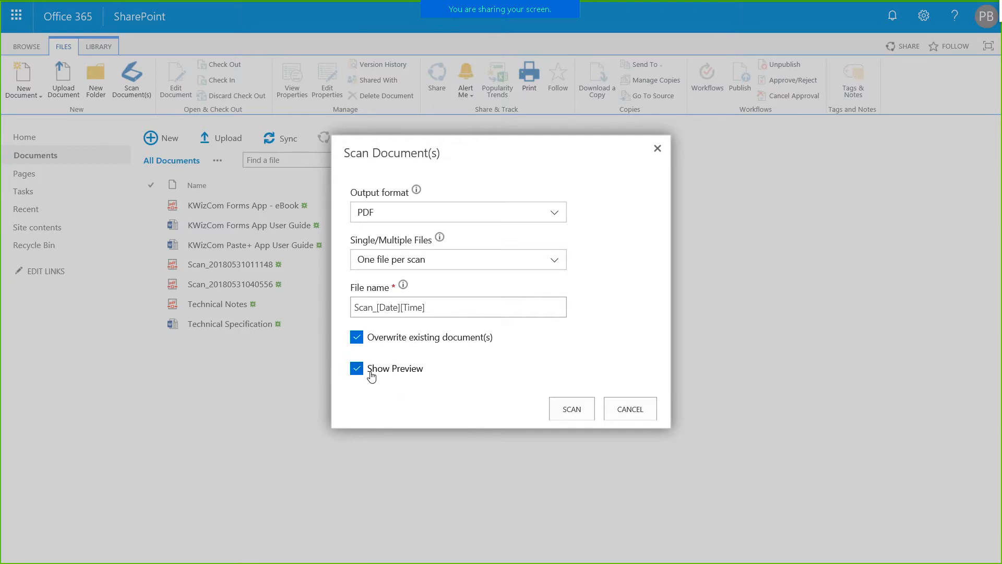
pyautogui.click(567, 410)
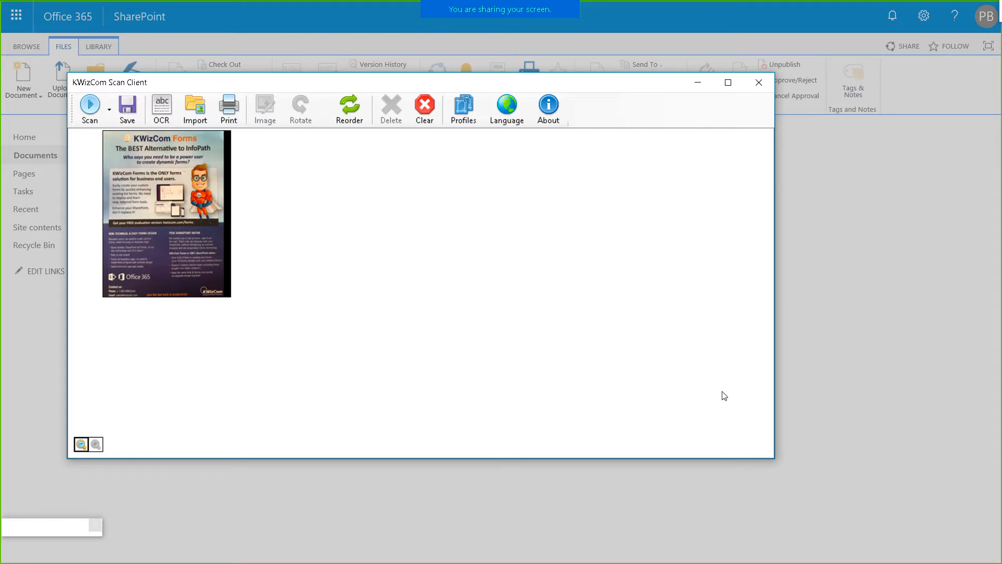
pyautogui.click(110, 110)
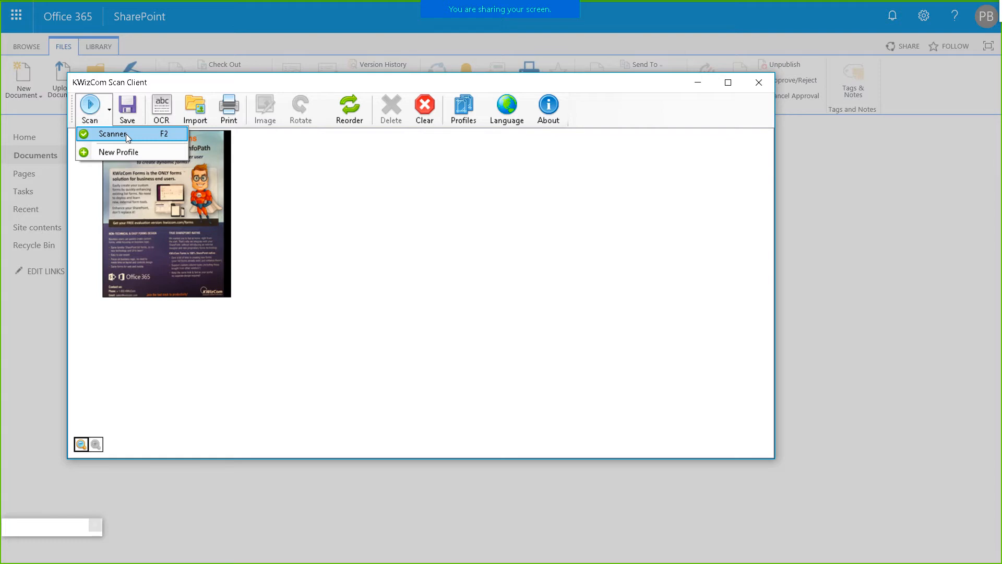
pyautogui.click(127, 134)
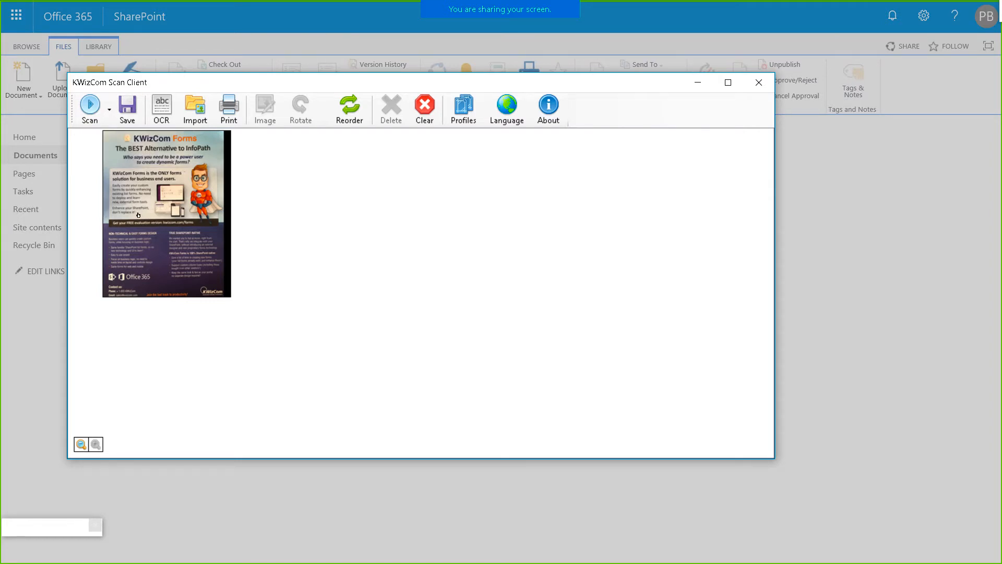
# Rotate the scanned page to the right and back to the left
pyautogui.click(195, 194)
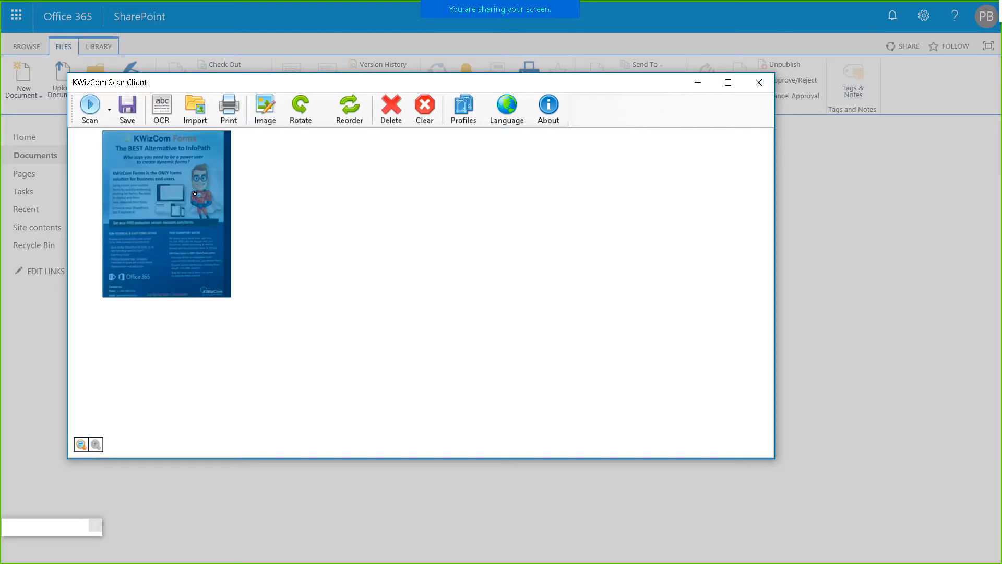
pyautogui.click(311, 114)
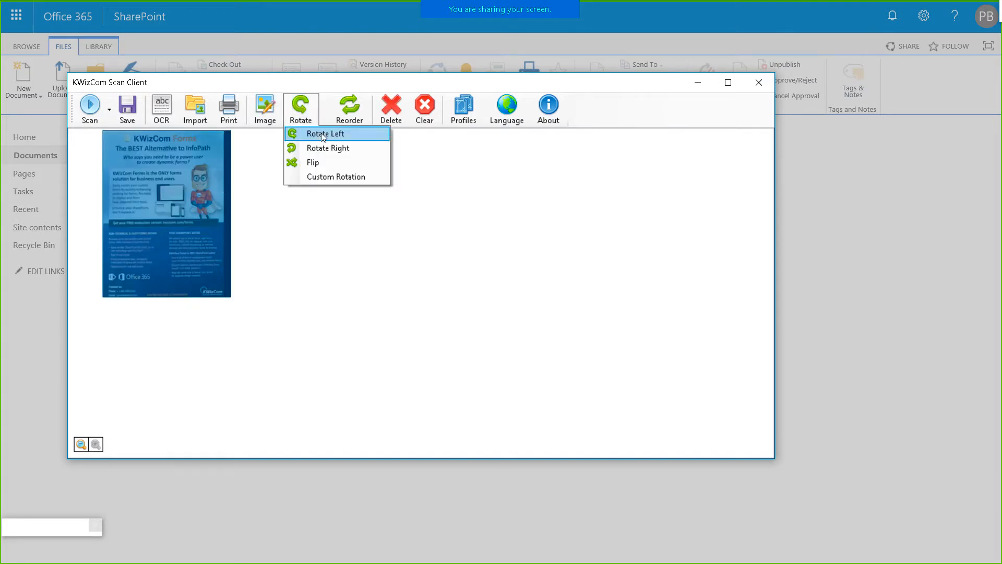
pyautogui.click(326, 148)
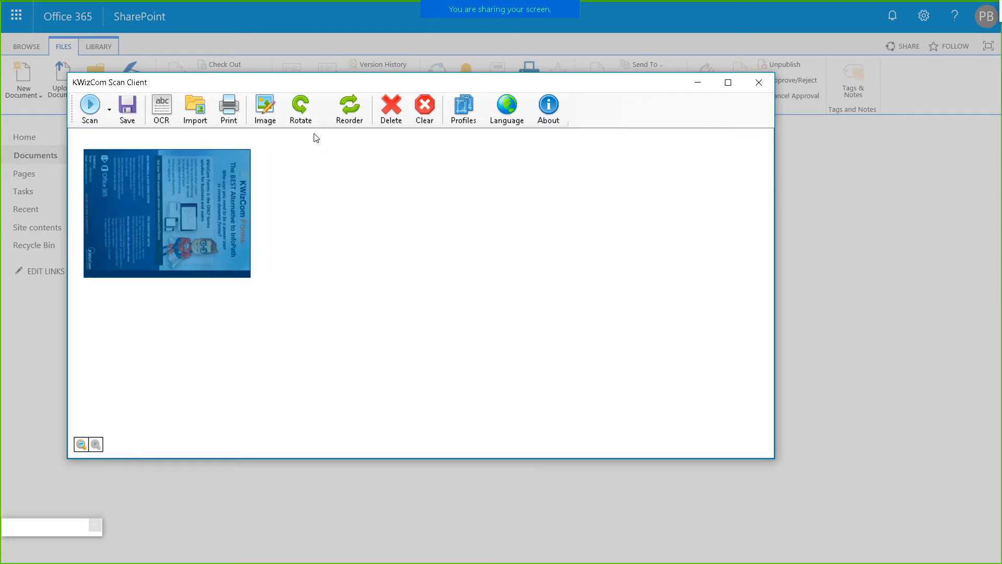
pyautogui.click(311, 124)
pyautogui.click(319, 134)
pyautogui.click(308, 236)
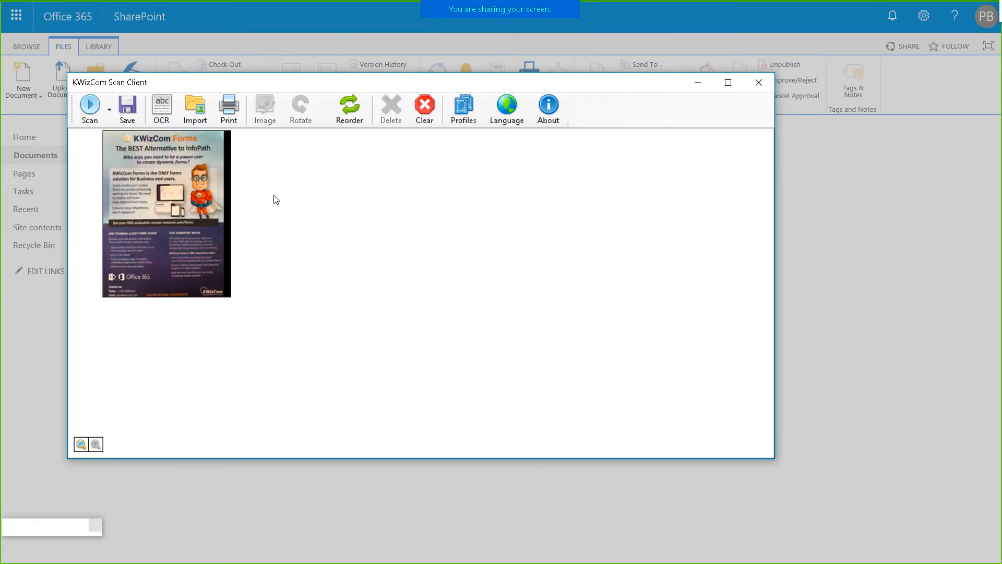
# Crop the black strip off the right edge of the scanned page
pyautogui.click(220, 189)
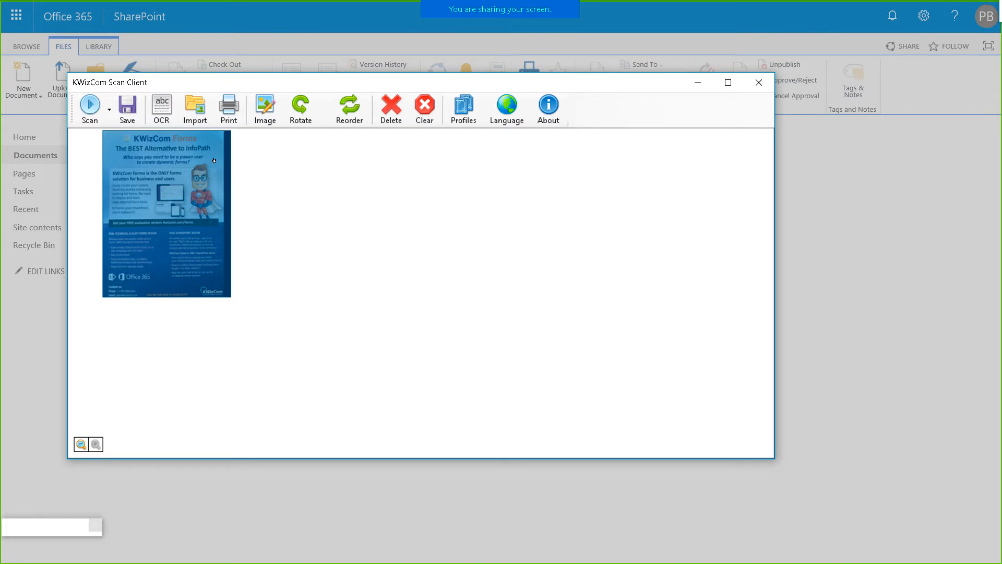
pyautogui.click(261, 106)
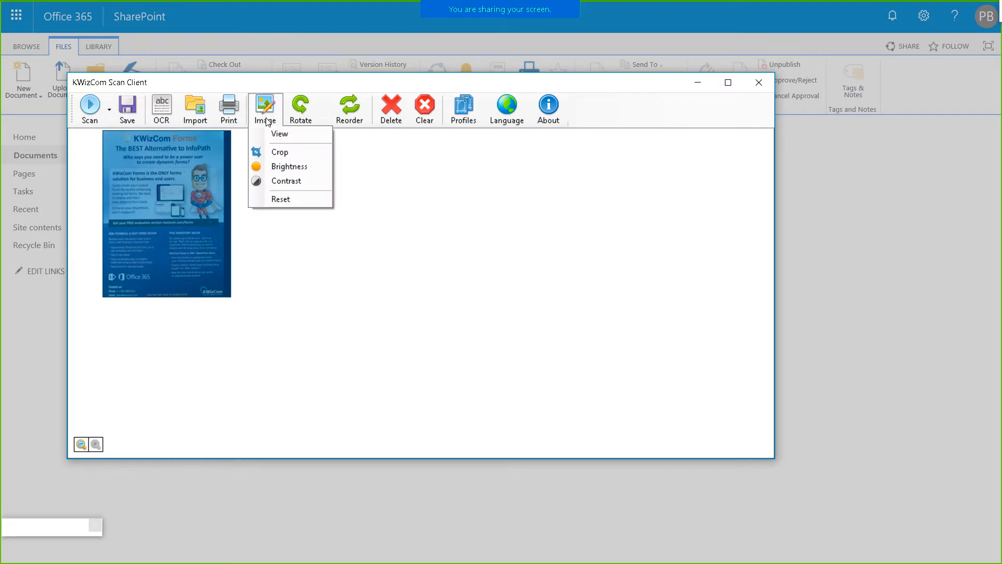
pyautogui.click(294, 153)
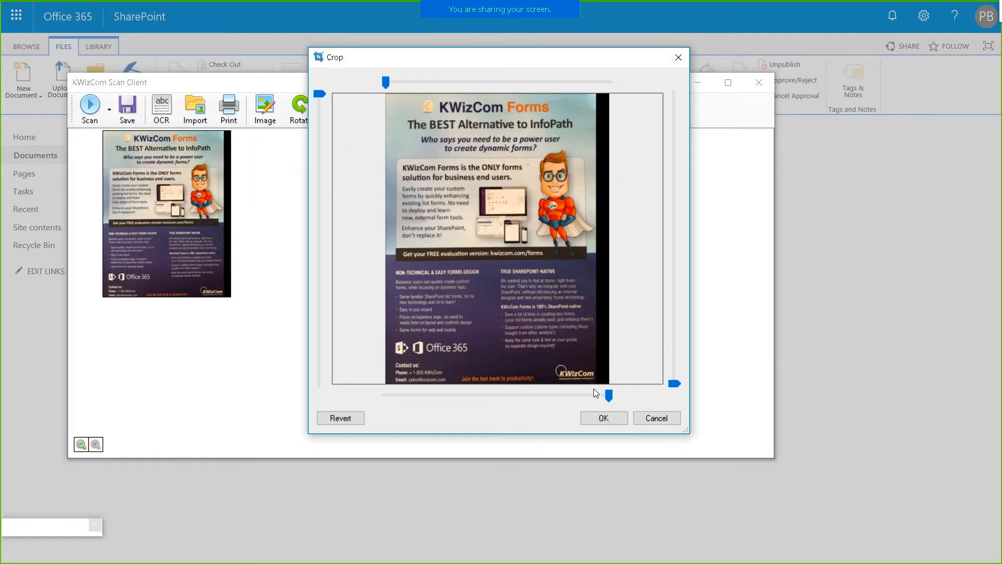
pyautogui.moveTo(609, 394); pyautogui.dragTo(597, 384)
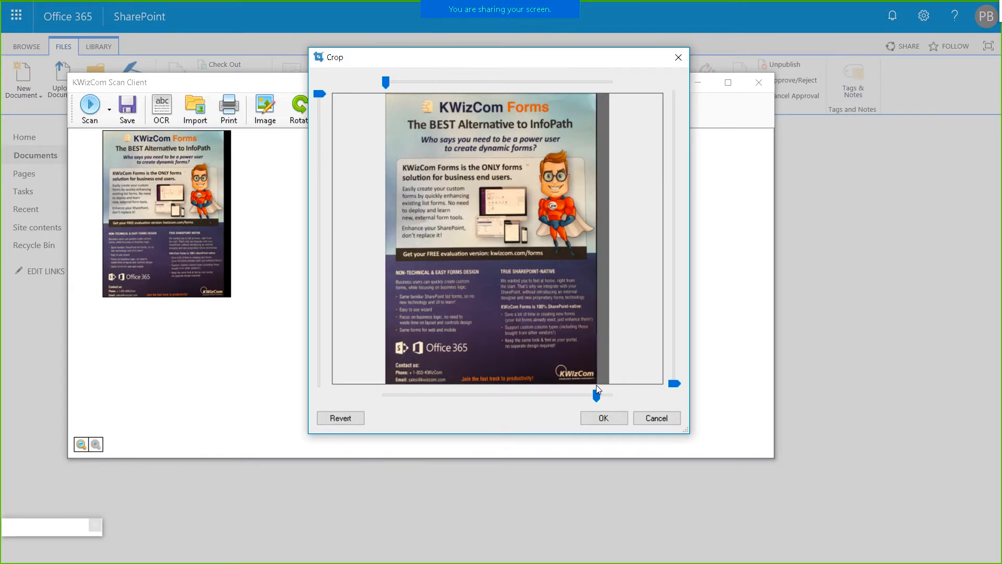
pyautogui.click(603, 419)
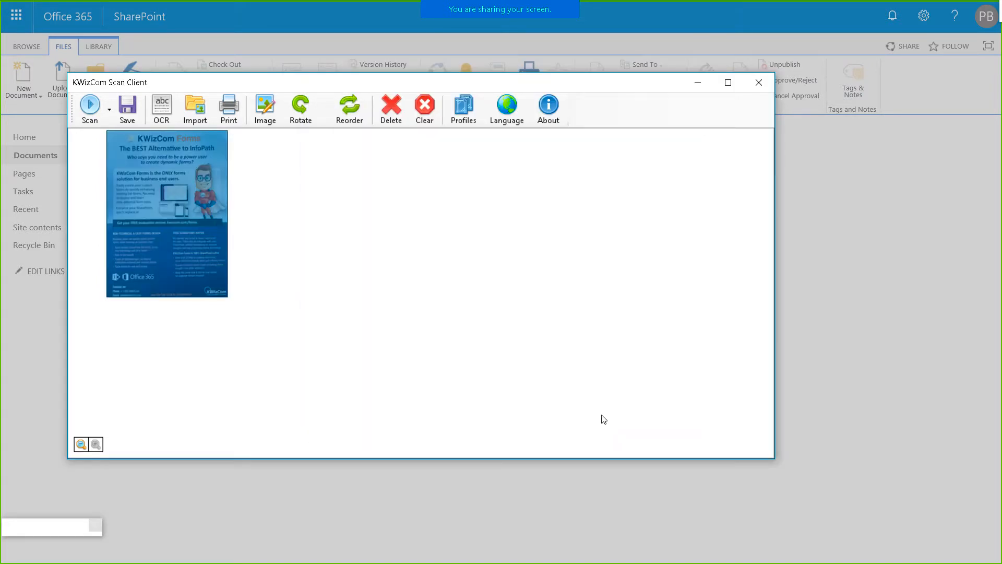
pyautogui.click(349, 317)
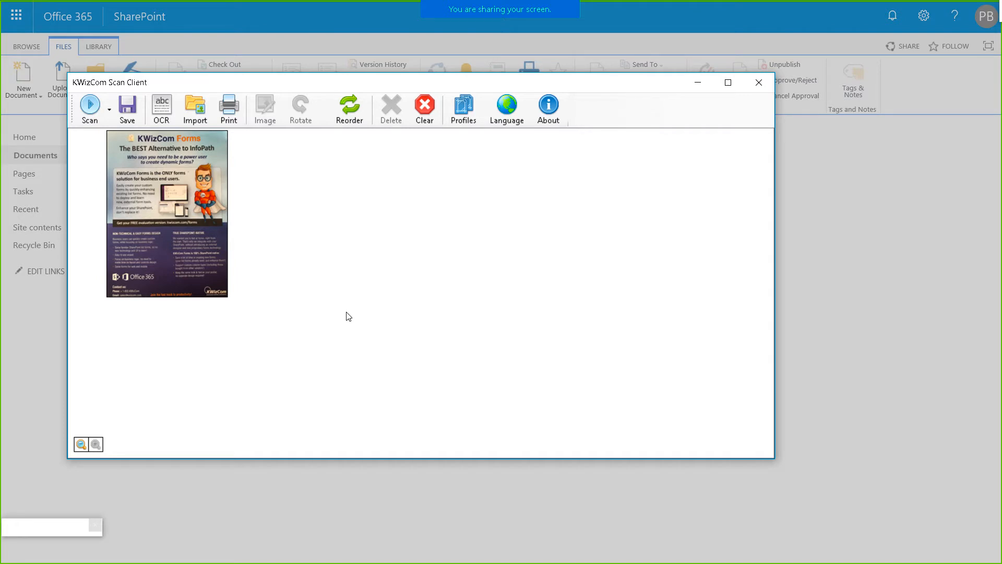
# Examine the Scanner profile's driver, paper source, page size and resolution settings without changing them
pyautogui.click(471, 119)
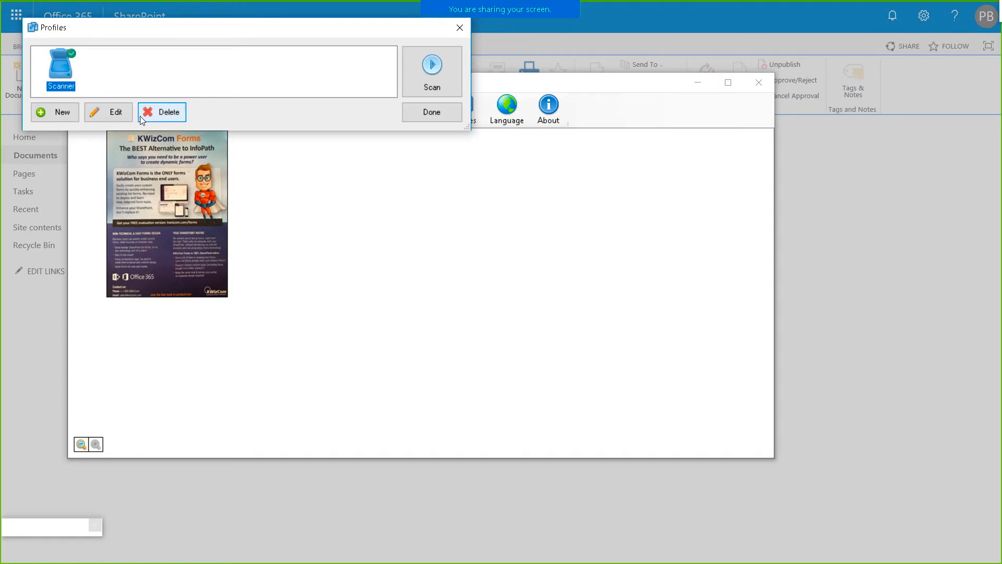
pyautogui.click(118, 116)
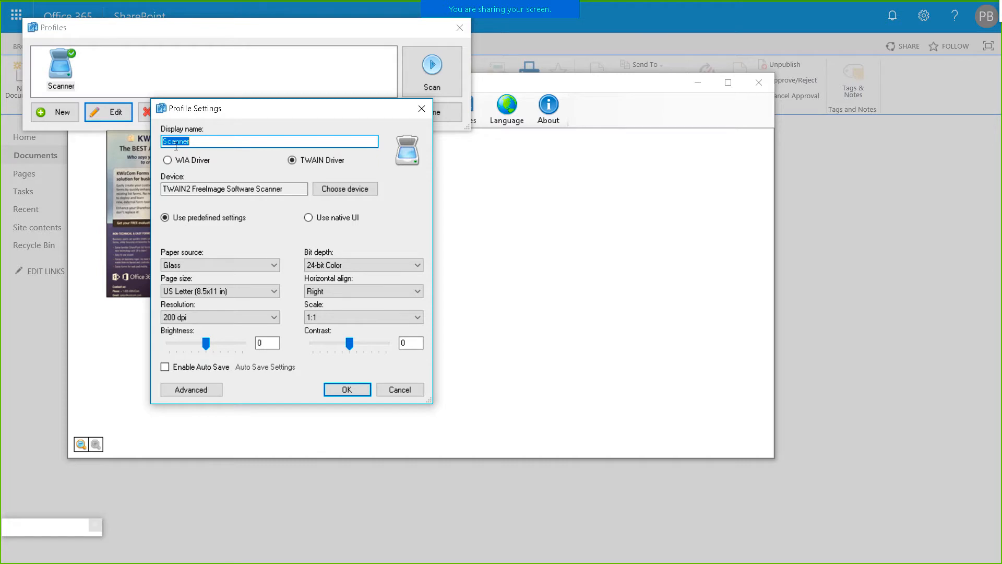
pyautogui.click(406, 393)
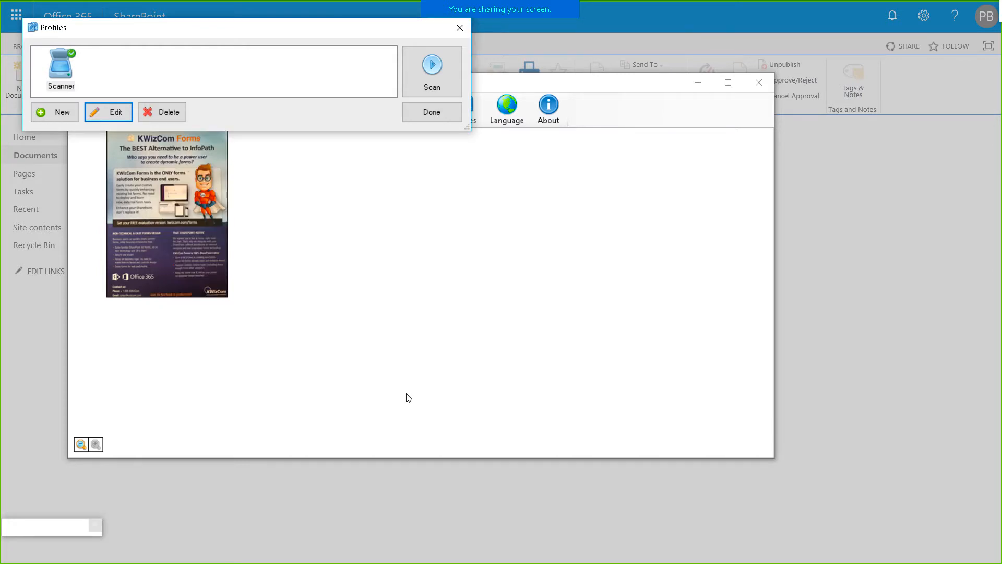
pyautogui.click(448, 113)
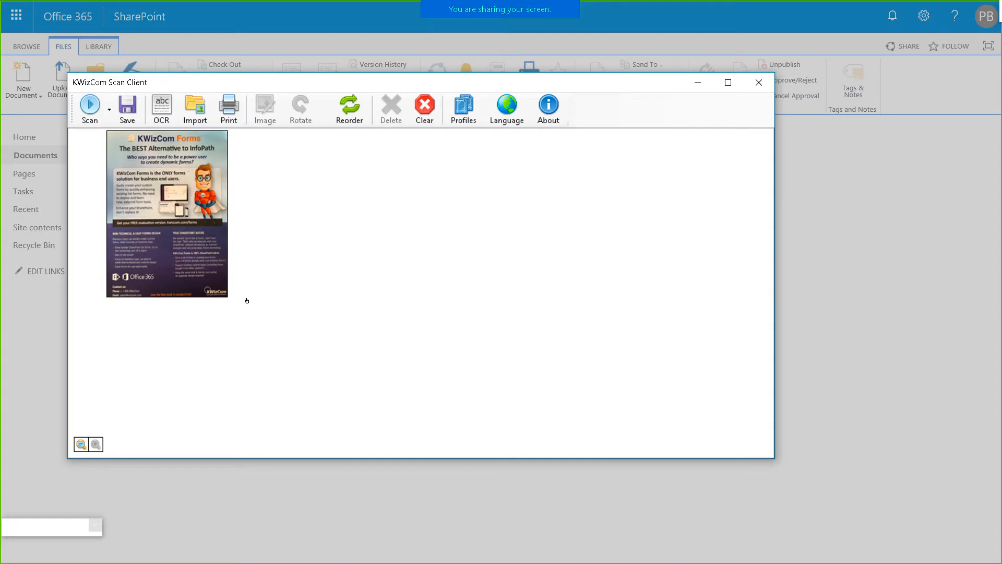
# Save the cropped scan to the library with Document Category Invoice and select the new file in the list
pyautogui.click(138, 112)
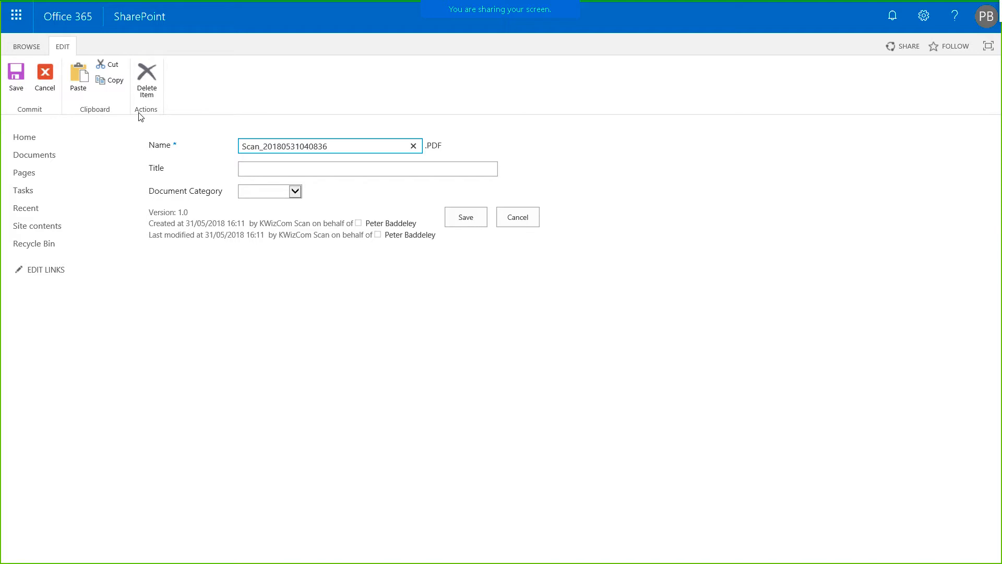
pyautogui.click(294, 192)
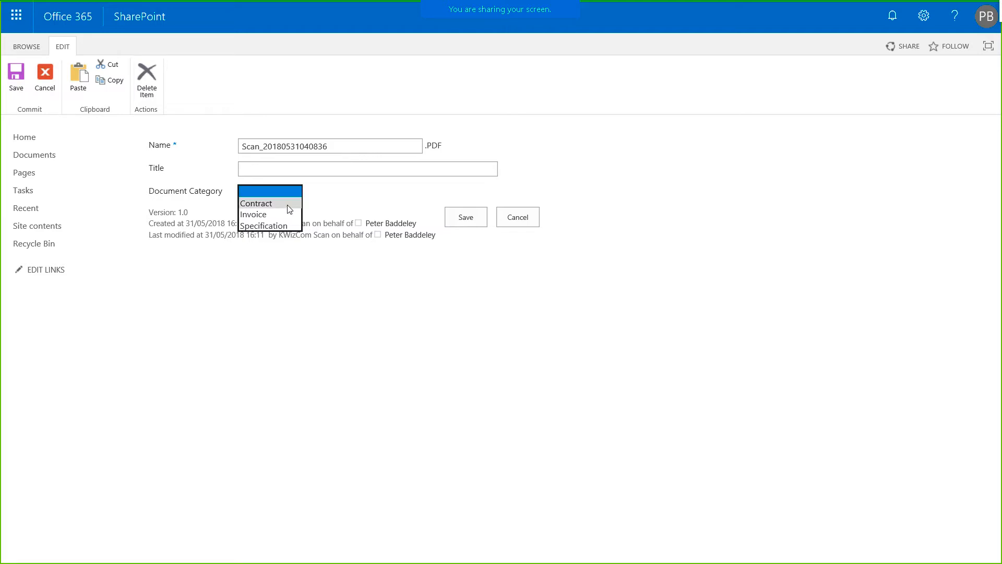
pyautogui.click(278, 215)
pyautogui.click(461, 226)
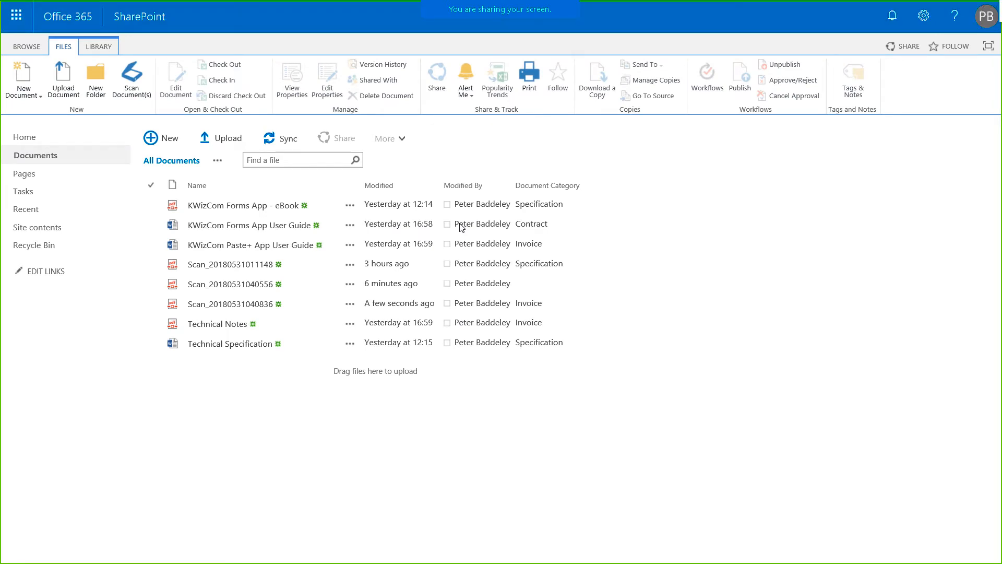
pyautogui.click(332, 286)
pyautogui.click(332, 301)
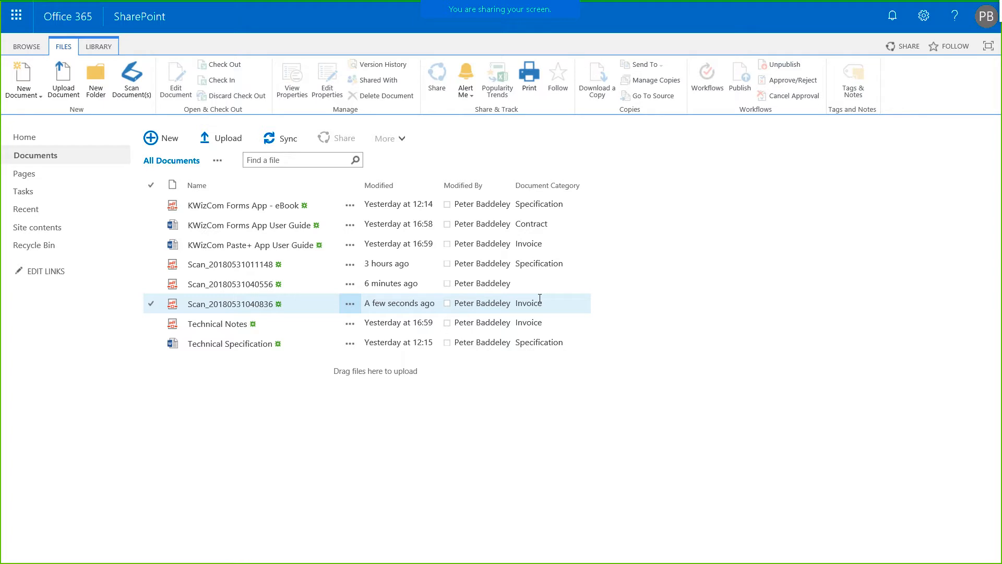
# Open the KWizCom Scan app from the site contents and review its site scan settings
pyautogui.click(69, 238)
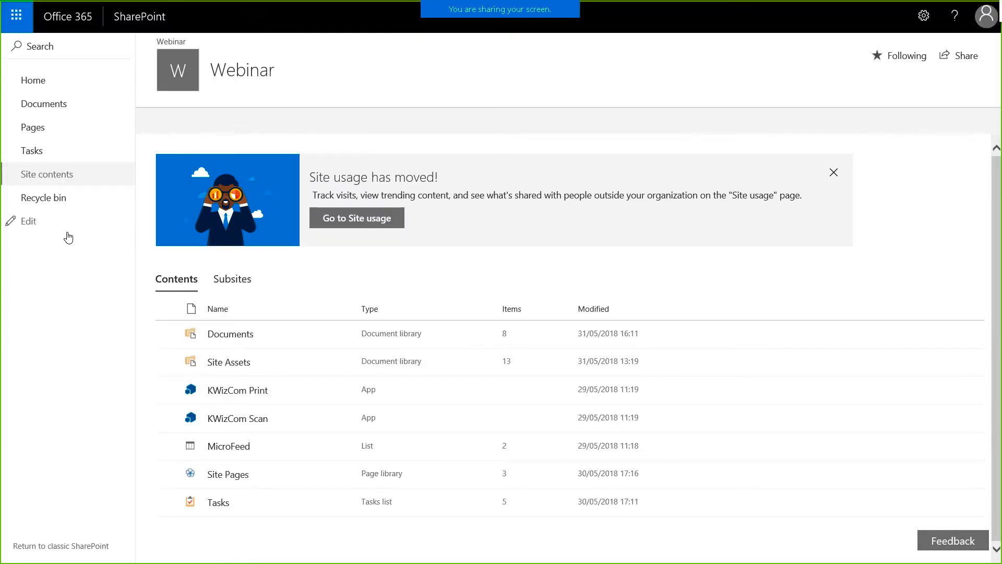
pyautogui.click(256, 419)
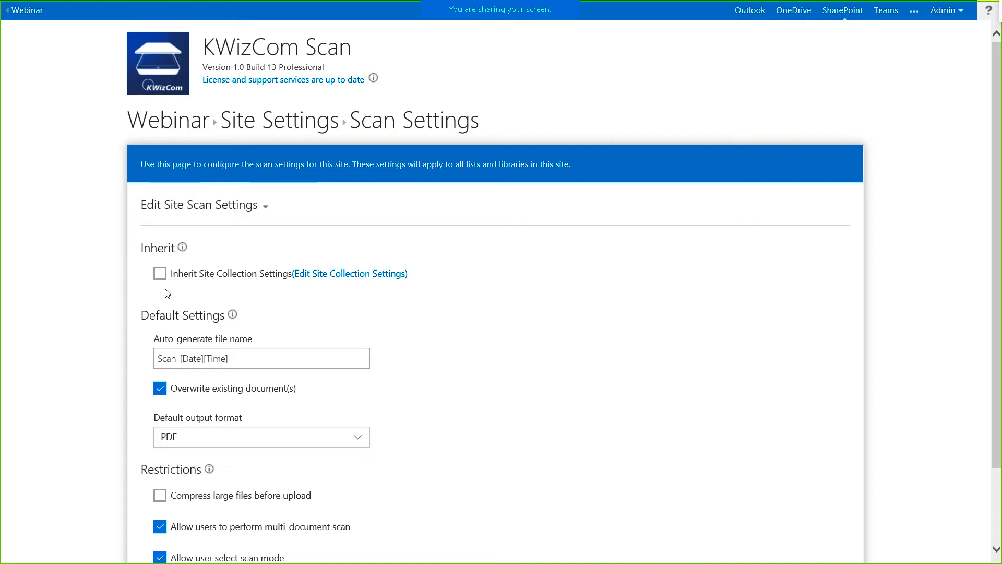
pyautogui.scroll(-2, 167, 294)
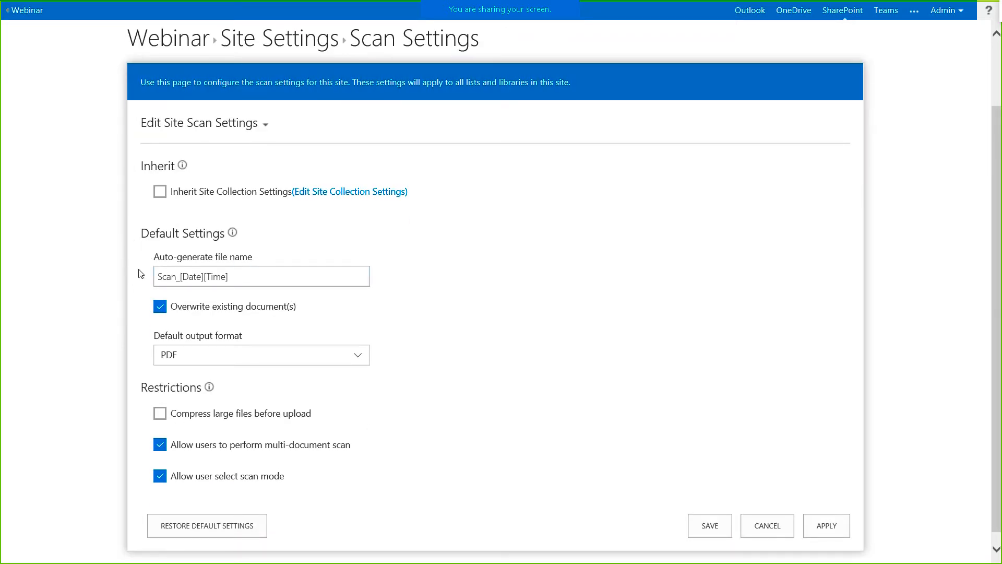
# Read the help on file name tokens and set the site's auto-generated scan file name to Webinar_[Date][Time]
pyautogui.click(232, 235)
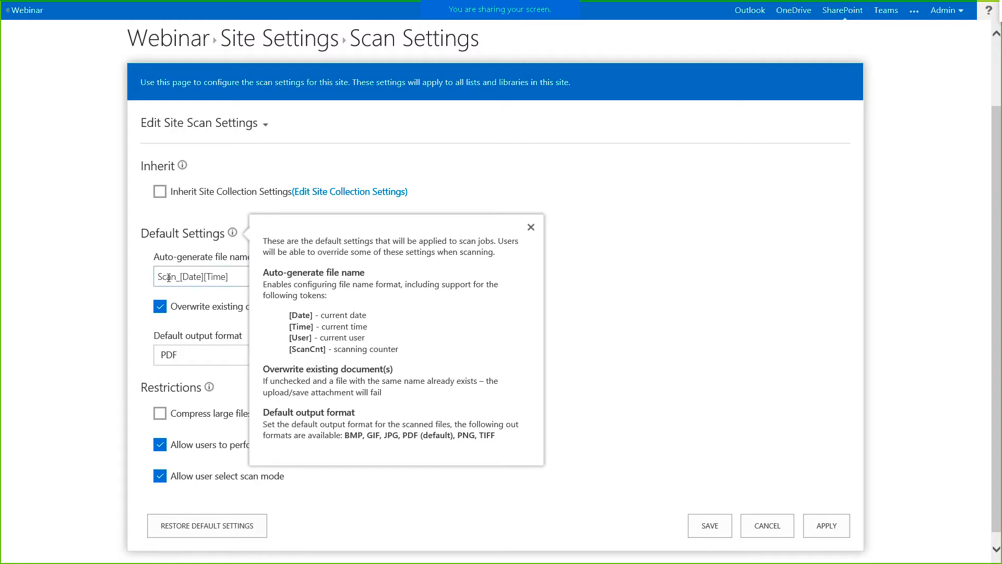
pyautogui.click(168, 276)
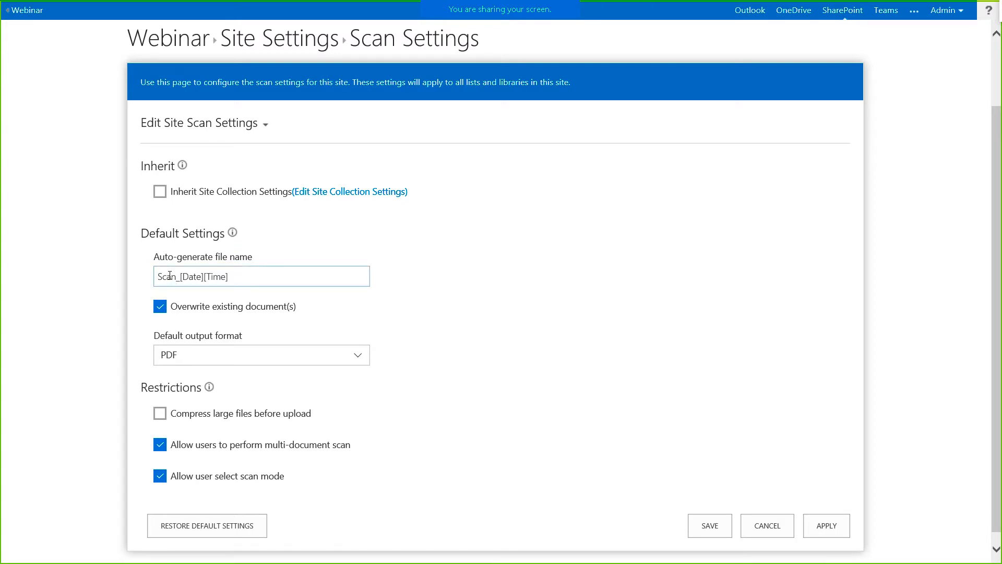
pyautogui.doubleClick(170, 275)
pyautogui.write('Web')
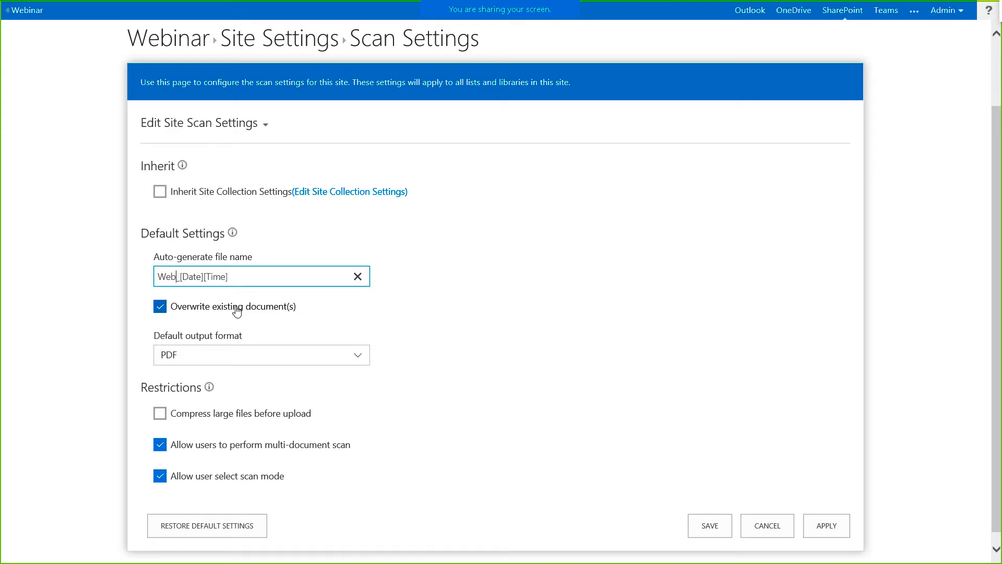
pyautogui.write('inar')
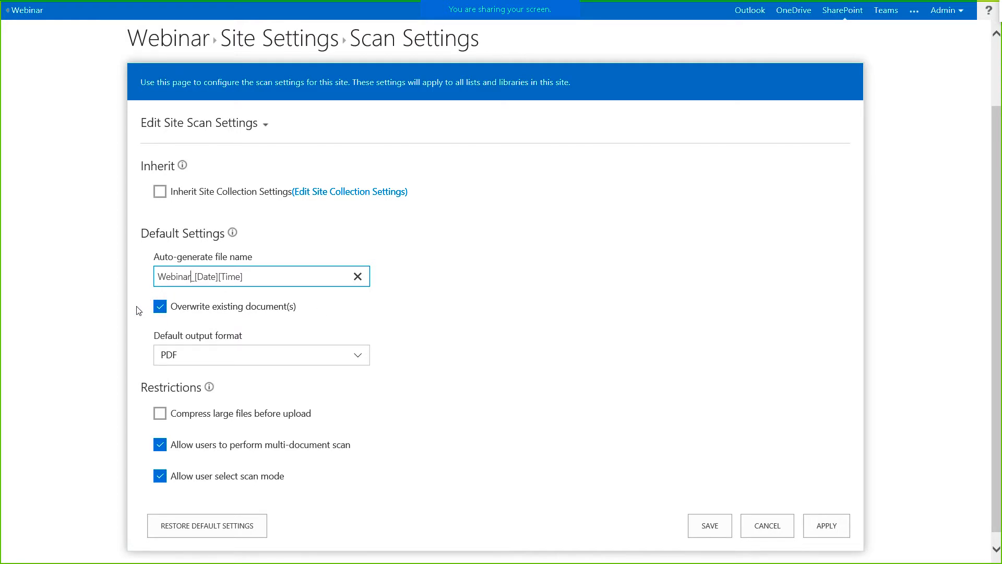
# Review the default output format and large-file compression options, leaving PDF selected and compression off, and save the site scan settings
pyautogui.click(220, 359)
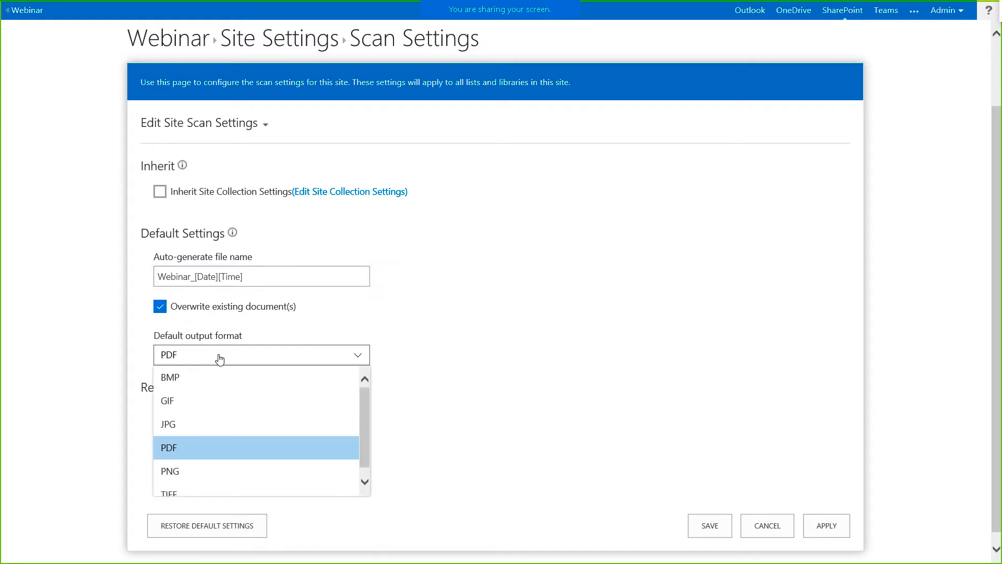
pyautogui.click(122, 340)
pyautogui.scroll(-1, 121, 331)
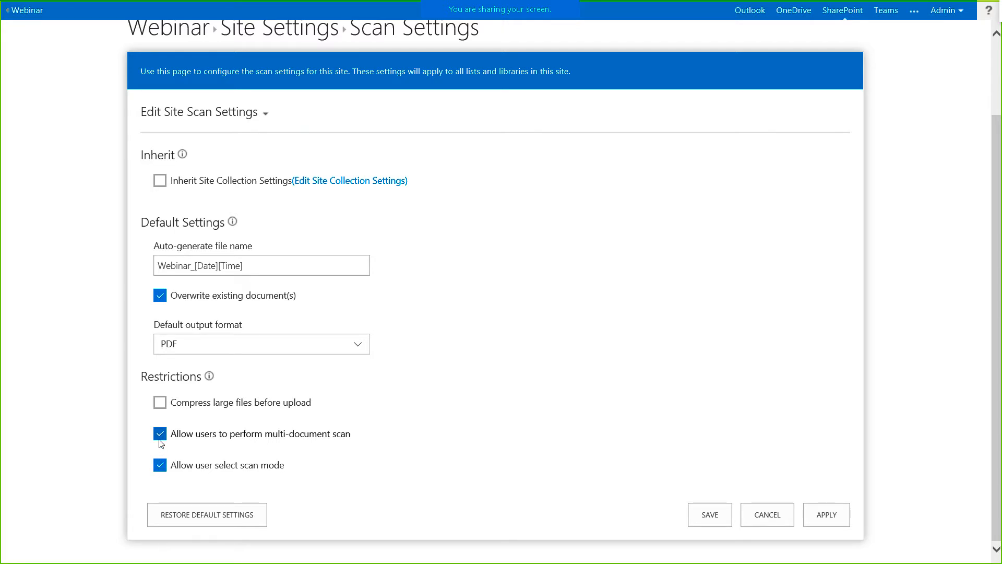
pyautogui.click(160, 402)
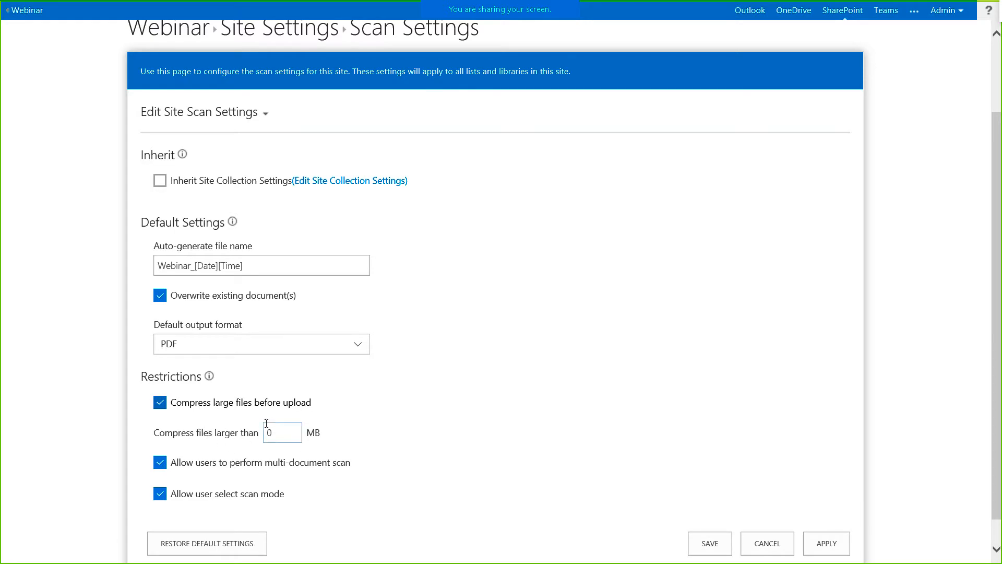
pyautogui.click(159, 403)
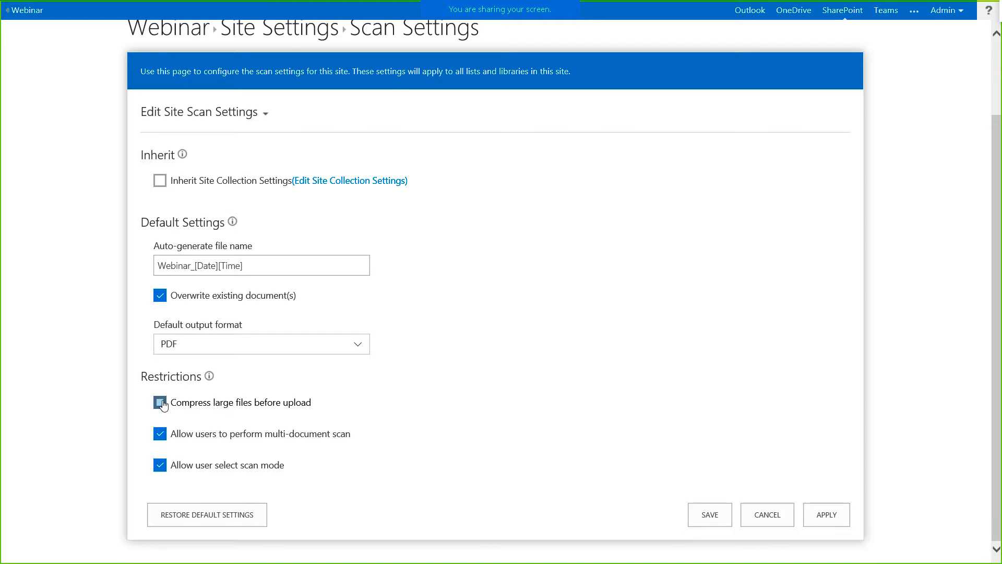
pyautogui.click(708, 517)
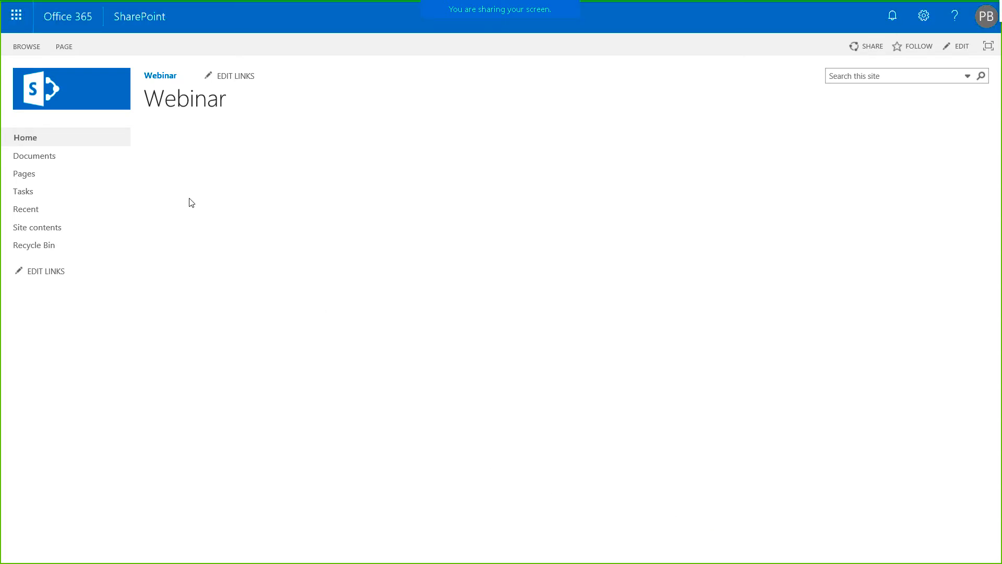
# Start a scan in the Documents library through Edit Settings & Scan, using PDF output, one file per scan and preview
pyautogui.click(75, 158)
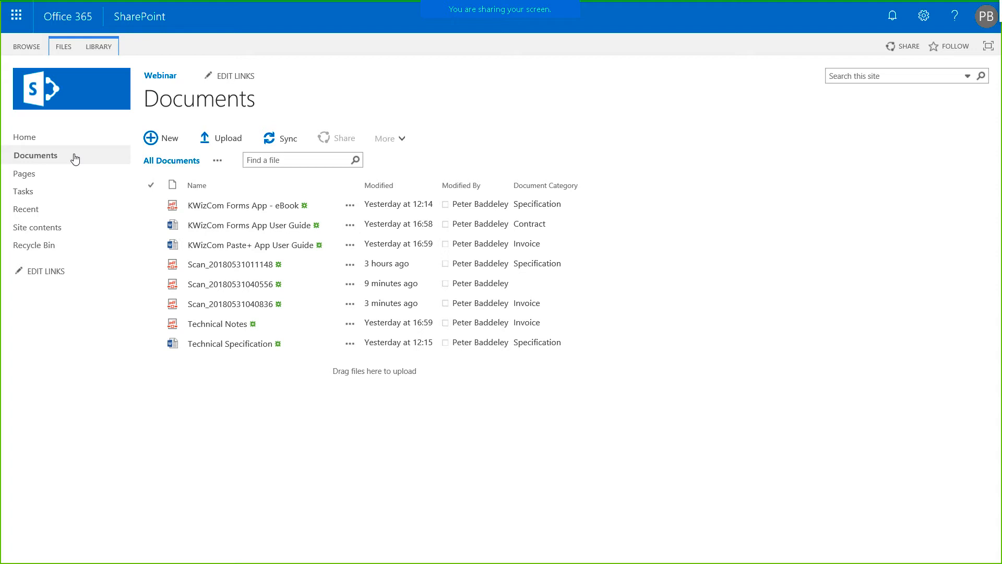
pyautogui.click(72, 47)
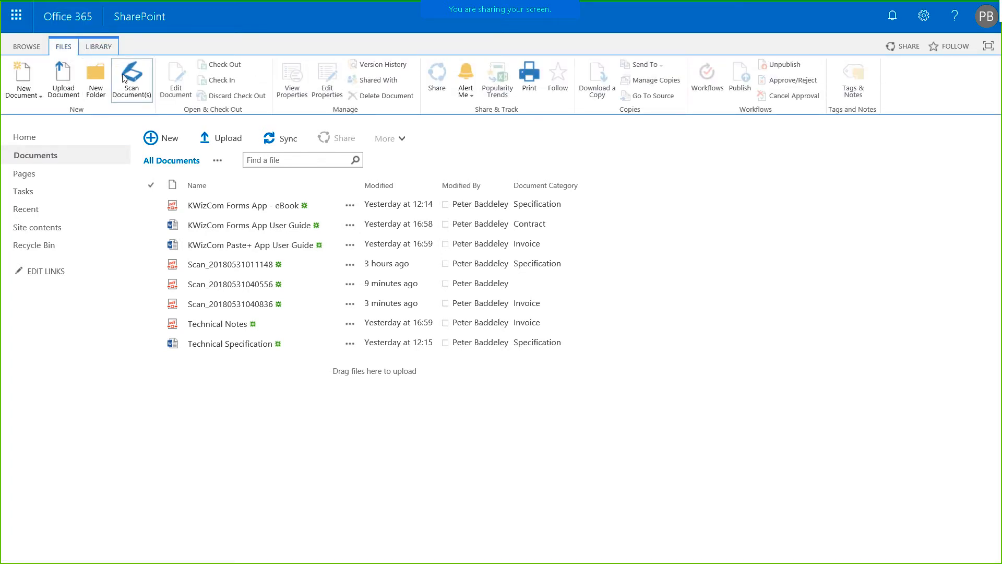
pyautogui.click(132, 83)
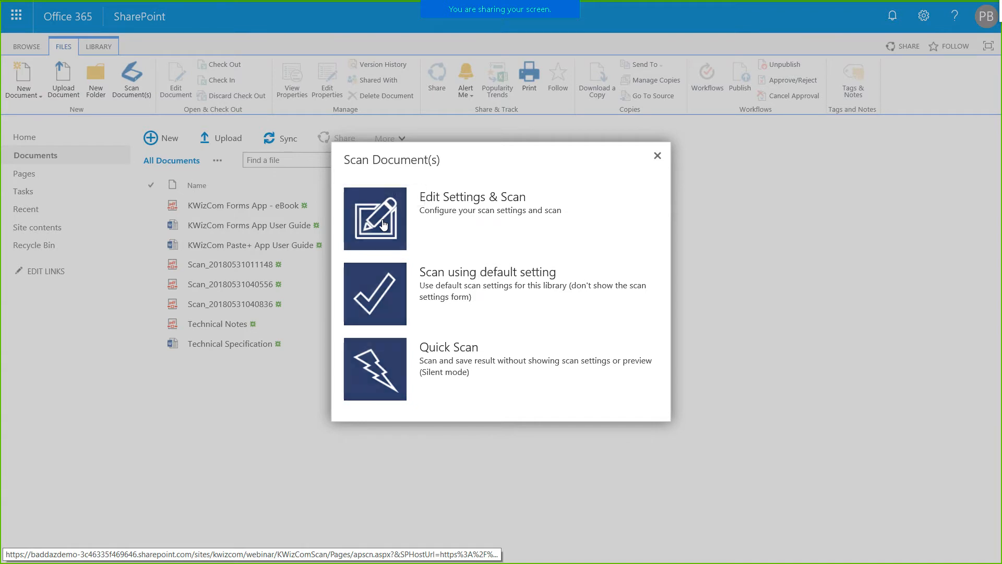
pyautogui.click(383, 225)
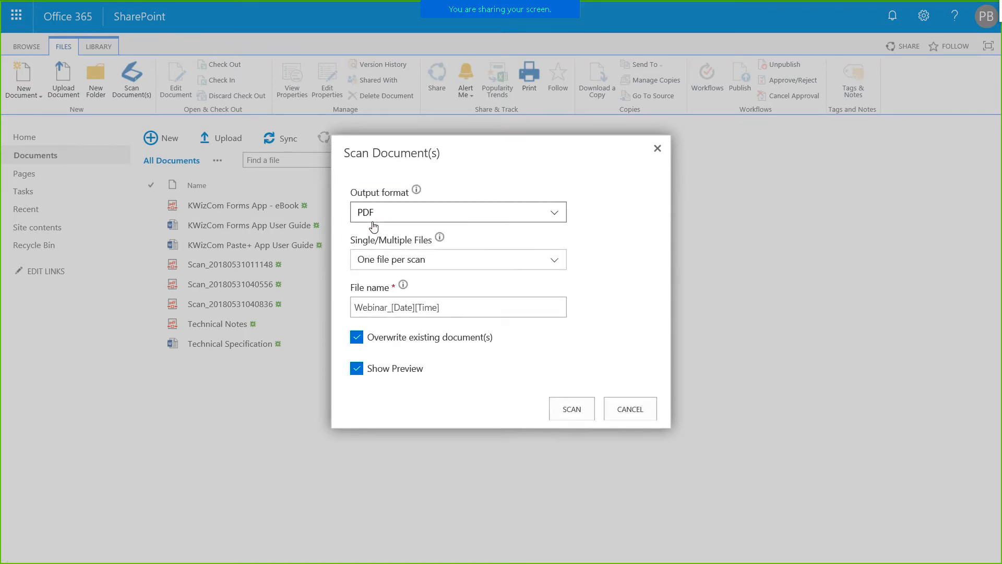
pyautogui.click(387, 309)
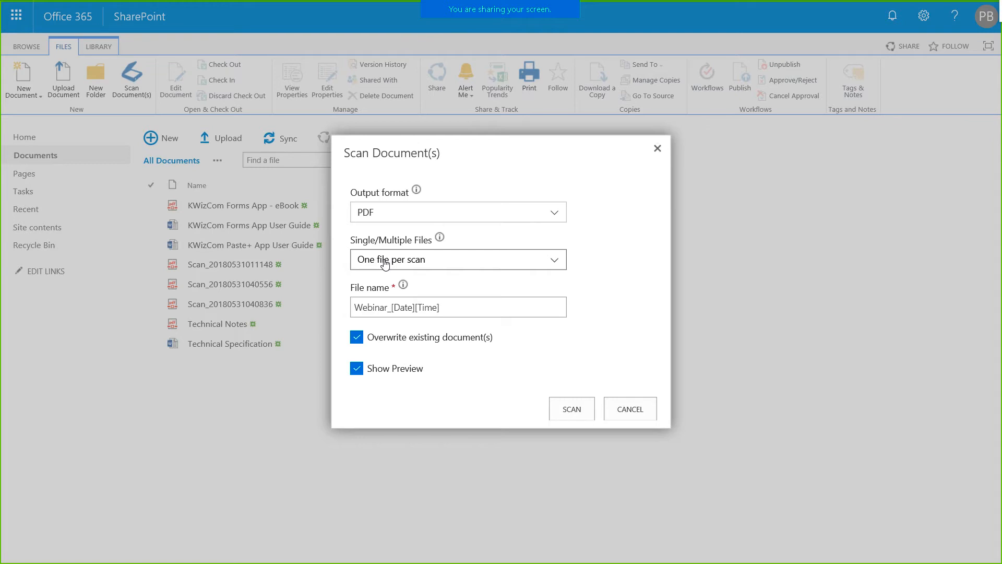
pyautogui.click(568, 411)
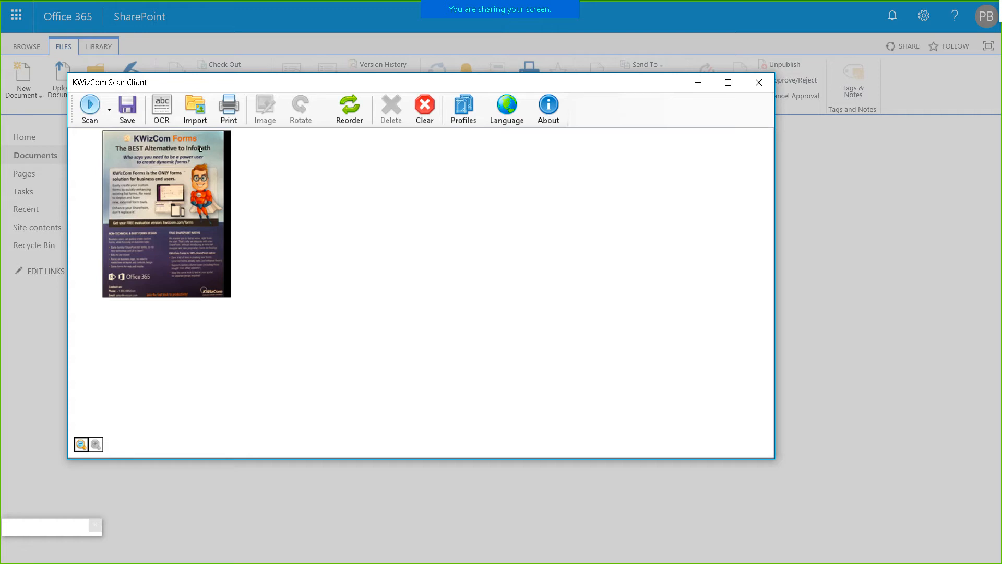
# Import the image files Scan1, Scan2 and Scan3 from the KWizCom downloads folder as additional pages
pyautogui.click(190, 120)
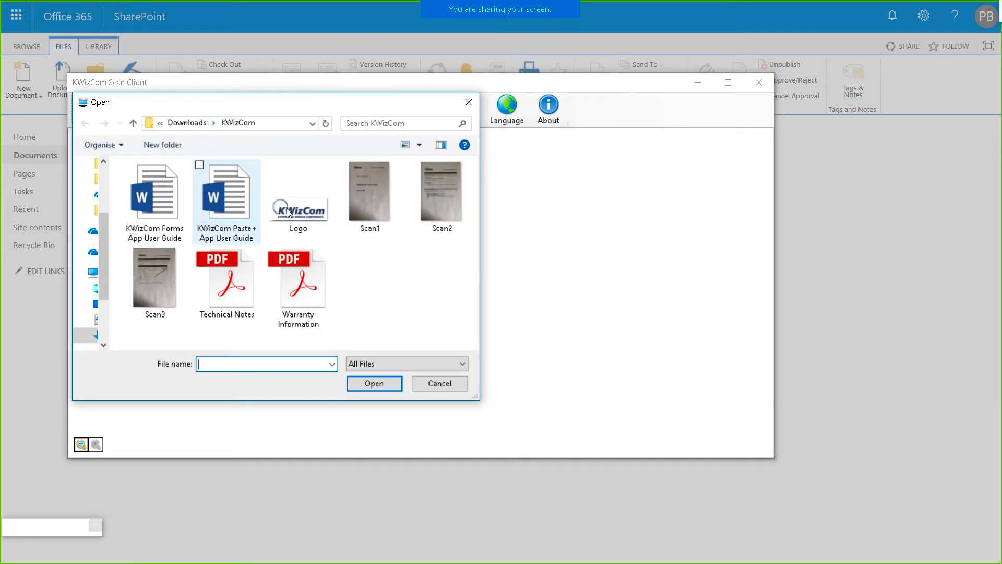
pyautogui.click(359, 209)
pyautogui.keyDown('ctrl'); pyautogui.click(422, 197); pyautogui.keyUp('ctrl')
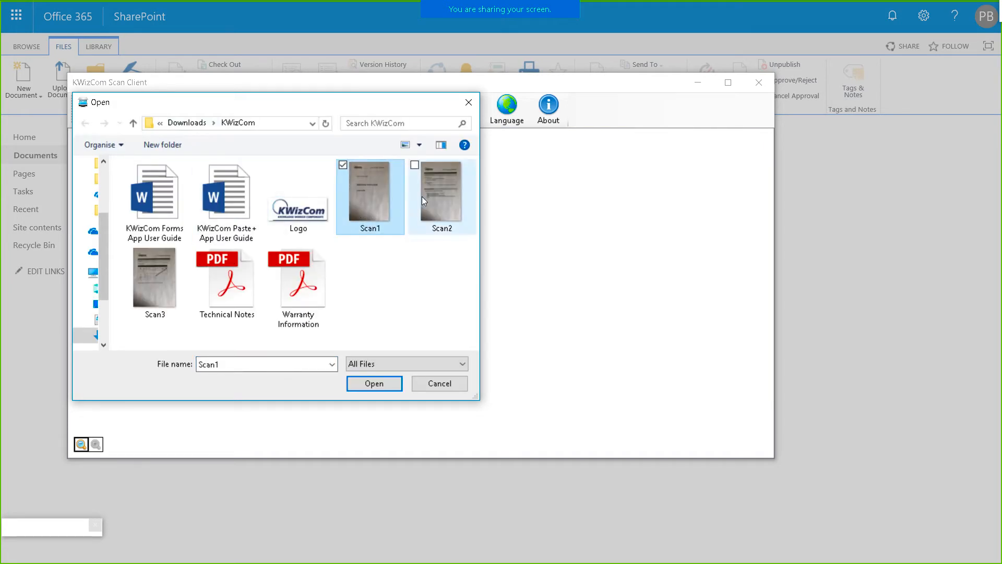
pyautogui.keyDown('ctrl'); pyautogui.click(139, 266); pyautogui.keyUp('ctrl')
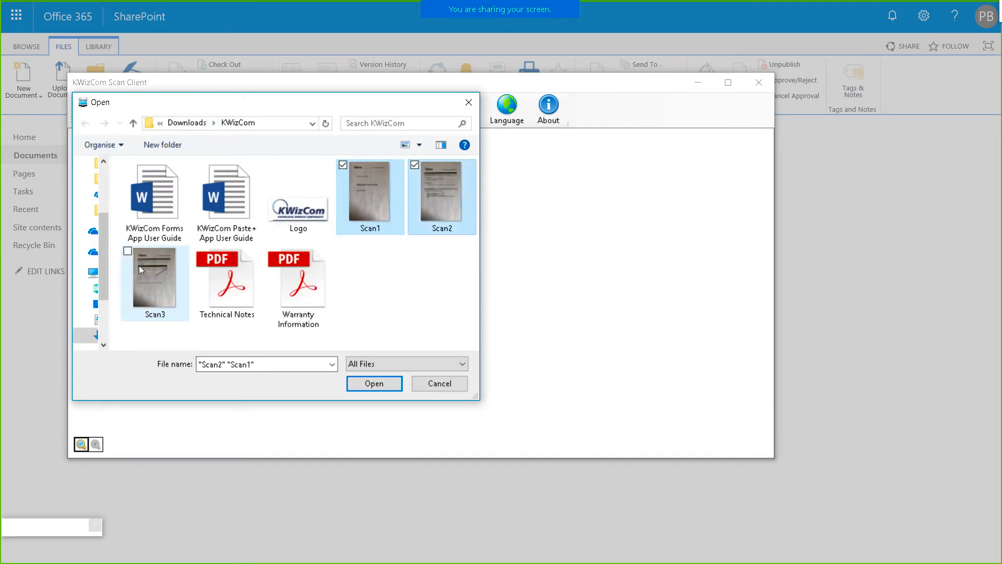
pyautogui.click(378, 385)
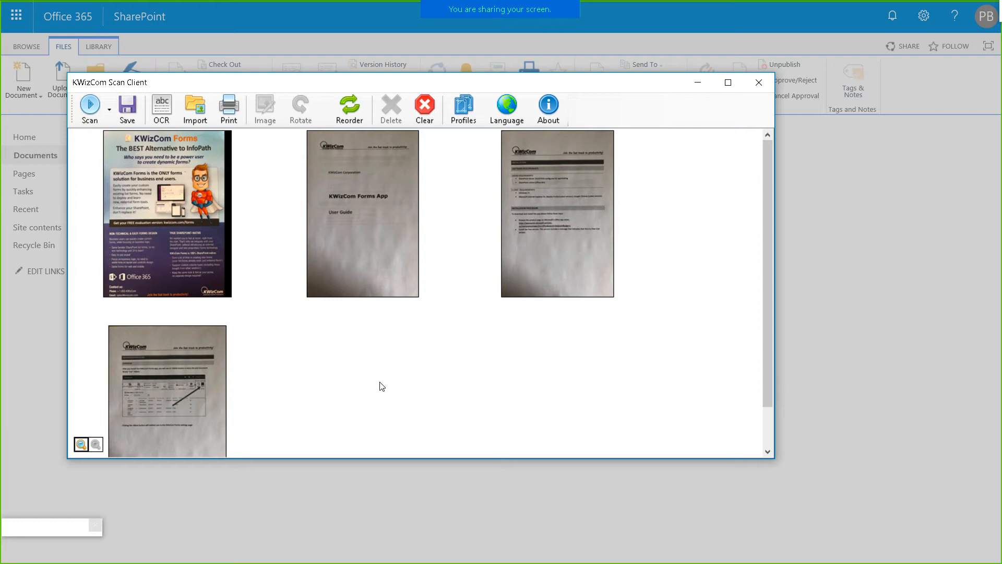
# Delete the scanned KWizCom Forms flyer page from the scan client
pyautogui.click(201, 259)
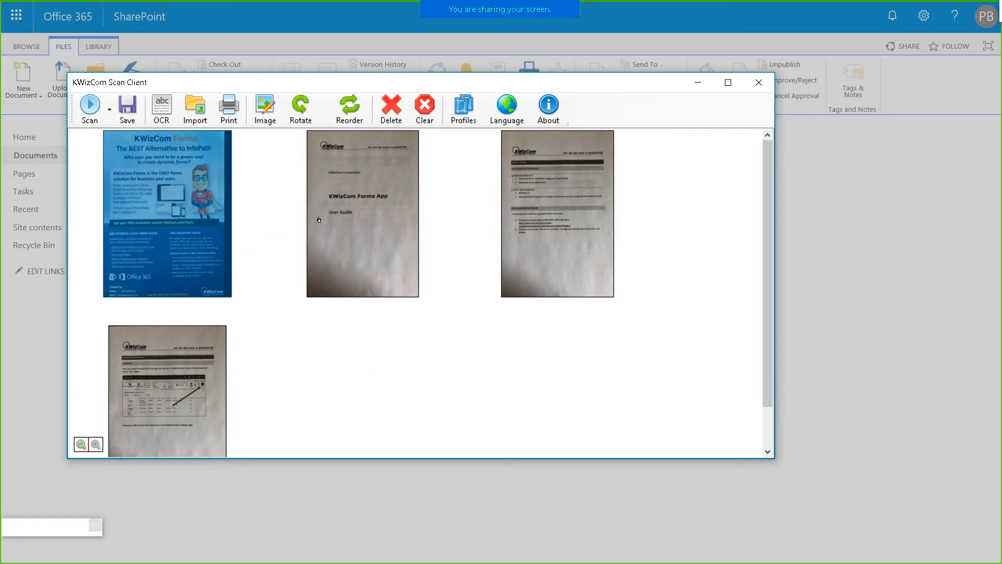
pyautogui.click(400, 108)
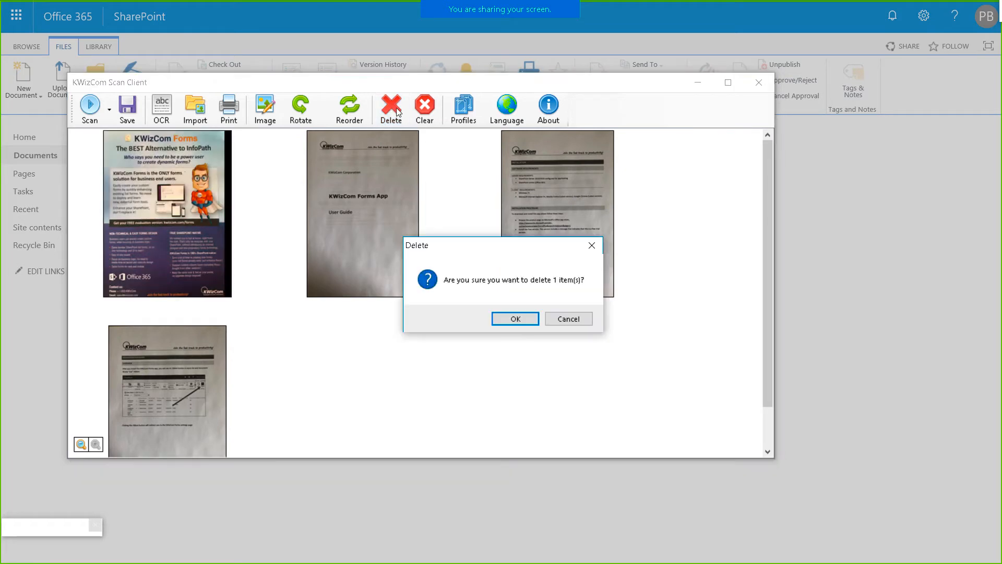
pyautogui.click(515, 319)
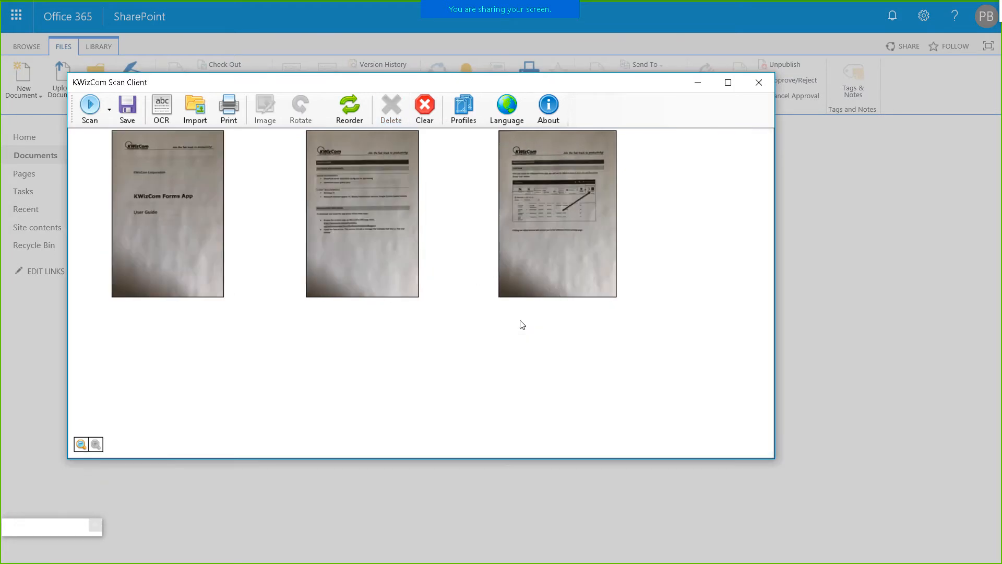
# Move the second page to the end of the scan and return it to the second position
pyautogui.moveTo(372, 246); pyautogui.dragTo(696, 288)
pyautogui.moveTo(573, 214); pyautogui.dragTo(311, 279)
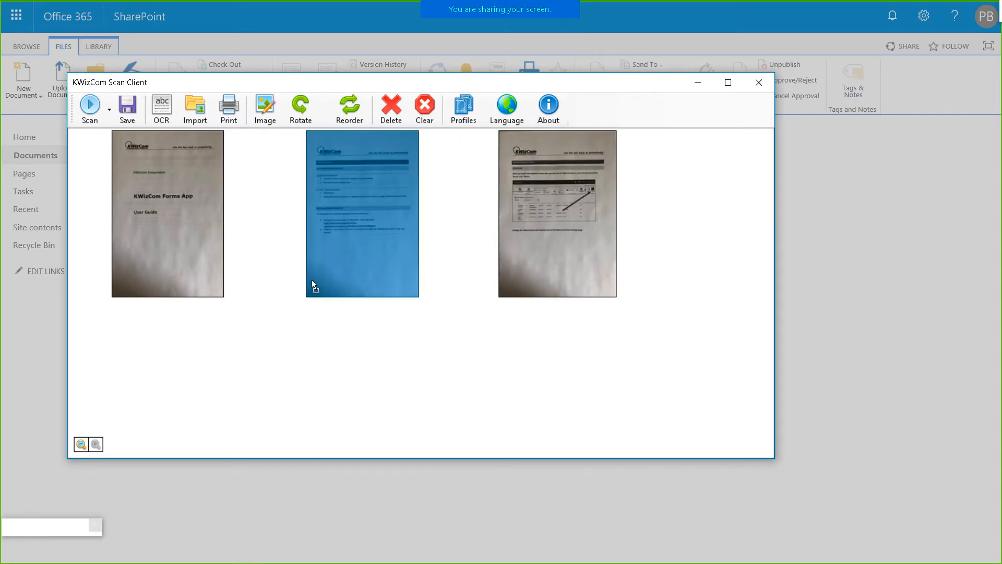
pyautogui.click(288, 373)
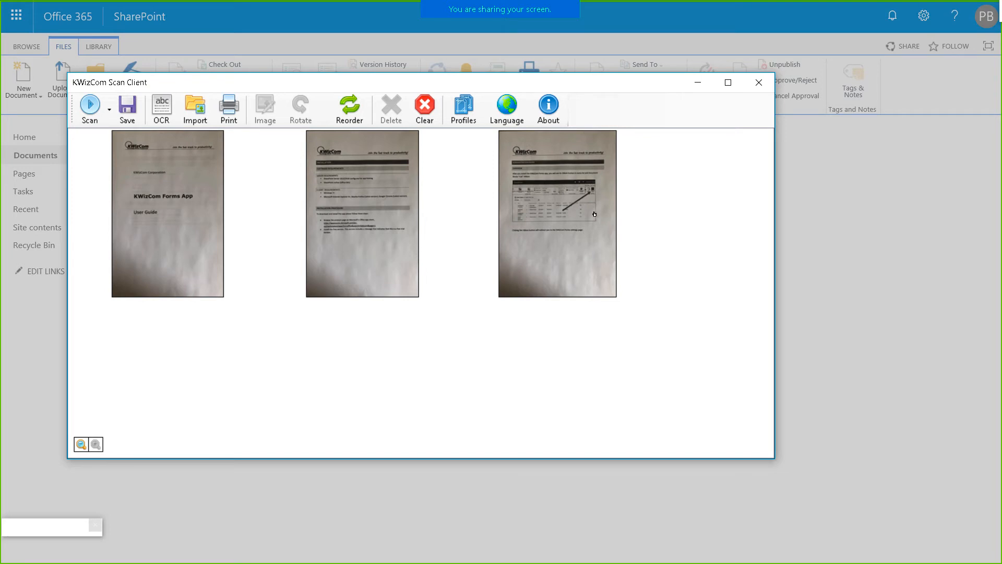
# Confirm searchable-PDF OCR with English as the language and save the three pages to the library
pyautogui.click(170, 115)
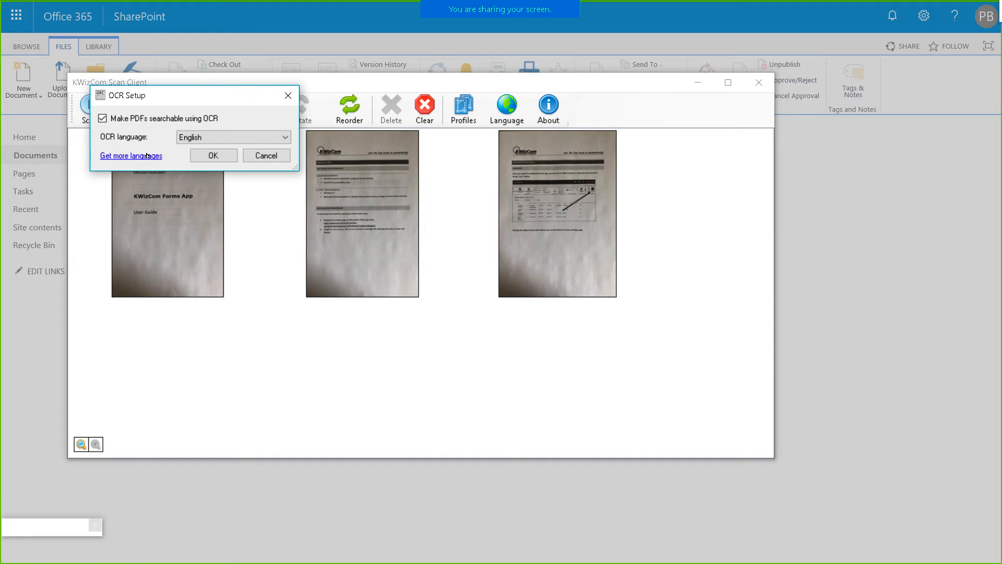
pyautogui.click(215, 157)
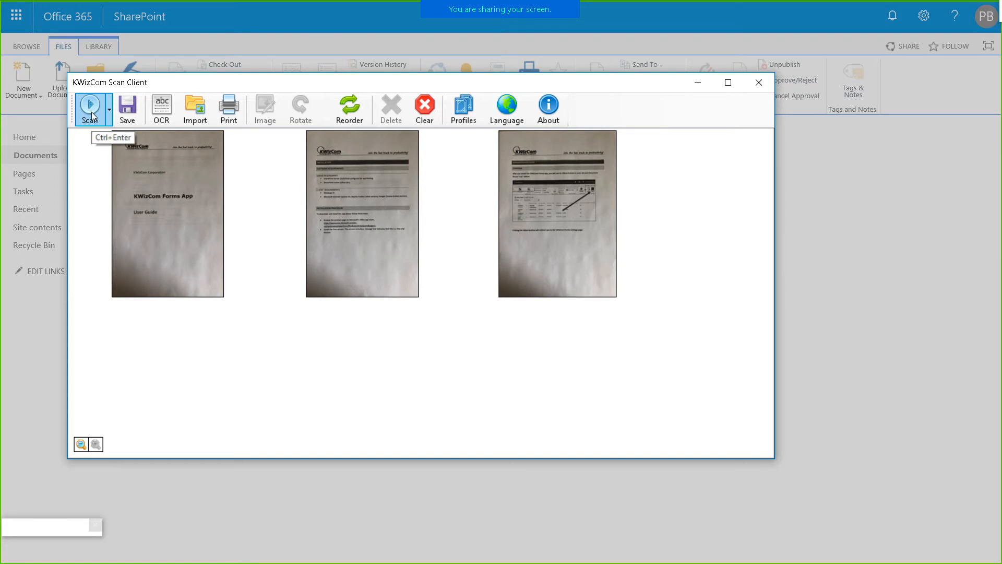
pyautogui.click(127, 111)
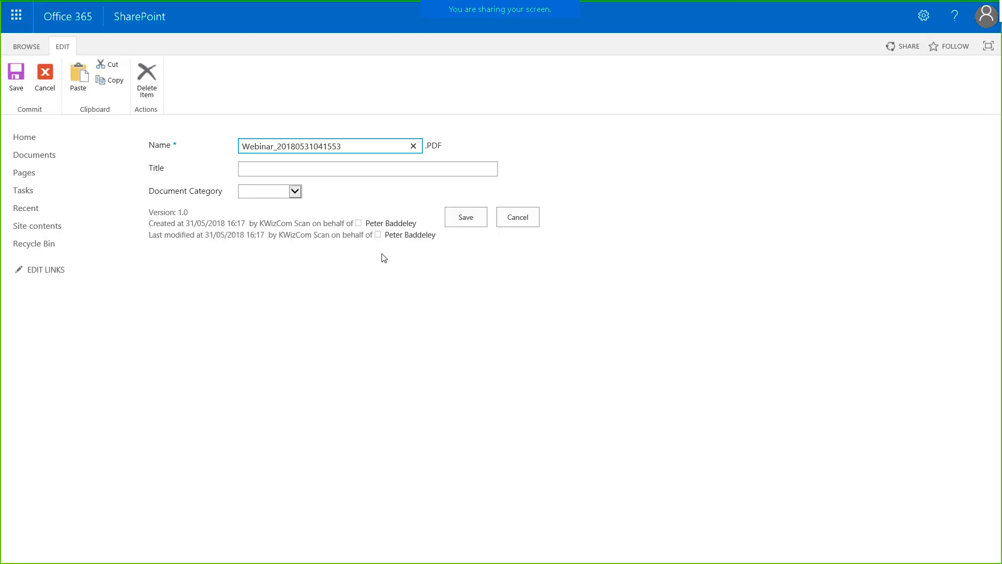
# Set the new Webinar PDF's Document Category to Contract and save its properties
pyautogui.click(298, 195)
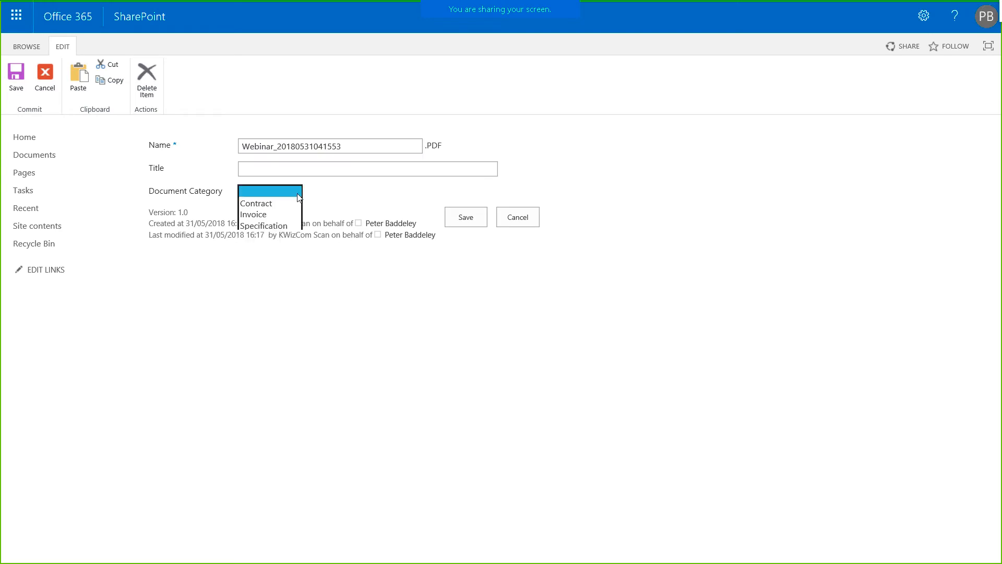
pyautogui.click(298, 195)
pyautogui.click(297, 195)
pyautogui.click(278, 199)
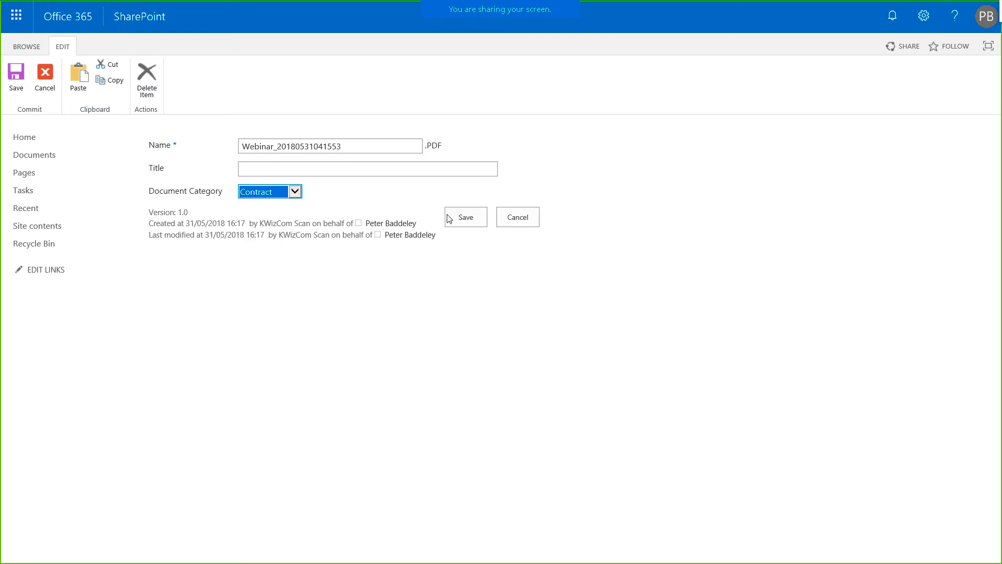
pyautogui.click(464, 218)
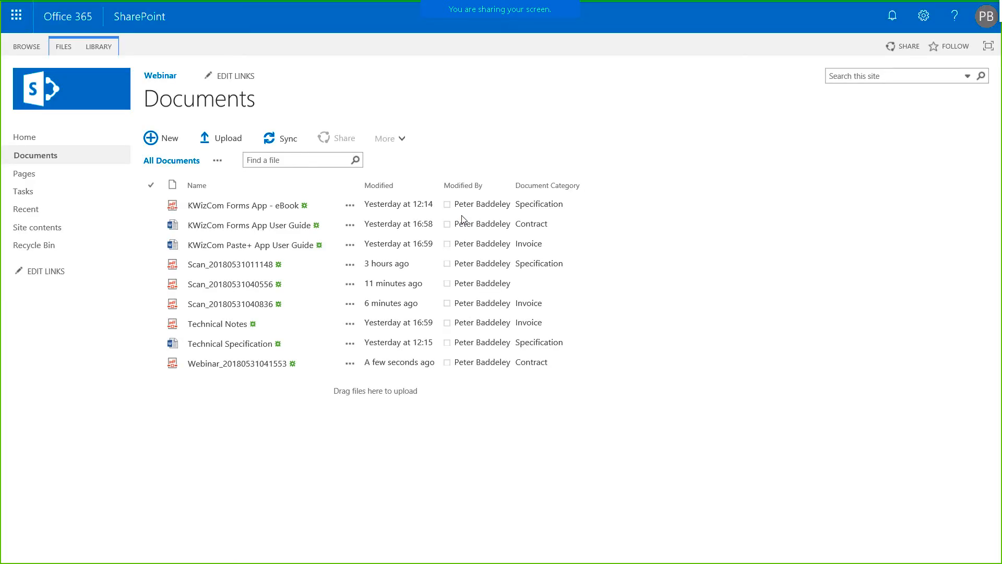
# Open the newly saved Webinar PDF from the Documents library and look through its scanned pages
pyautogui.click(240, 364)
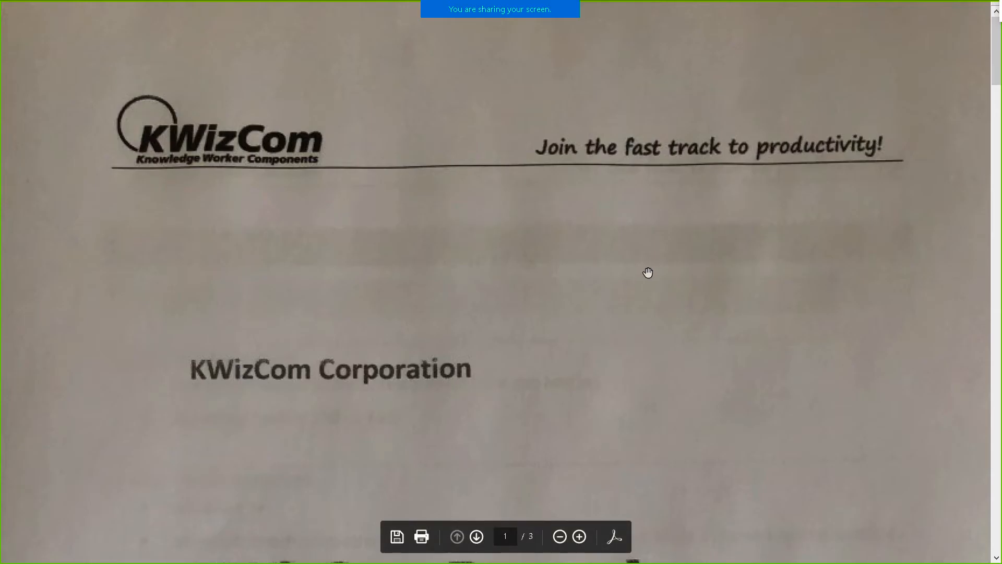
pyautogui.scroll(-8, 648, 272)
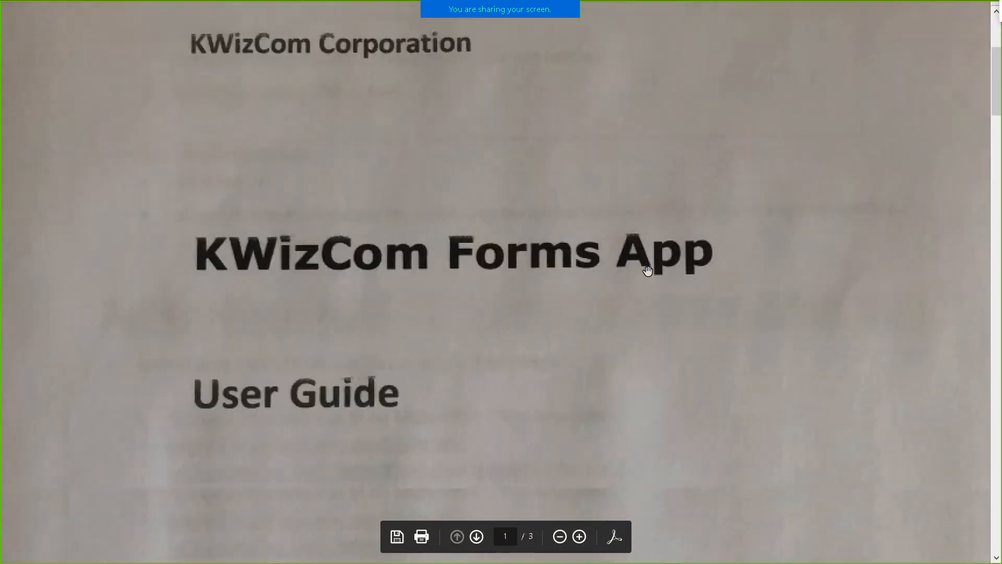
pyautogui.scroll(-15, 648, 271)
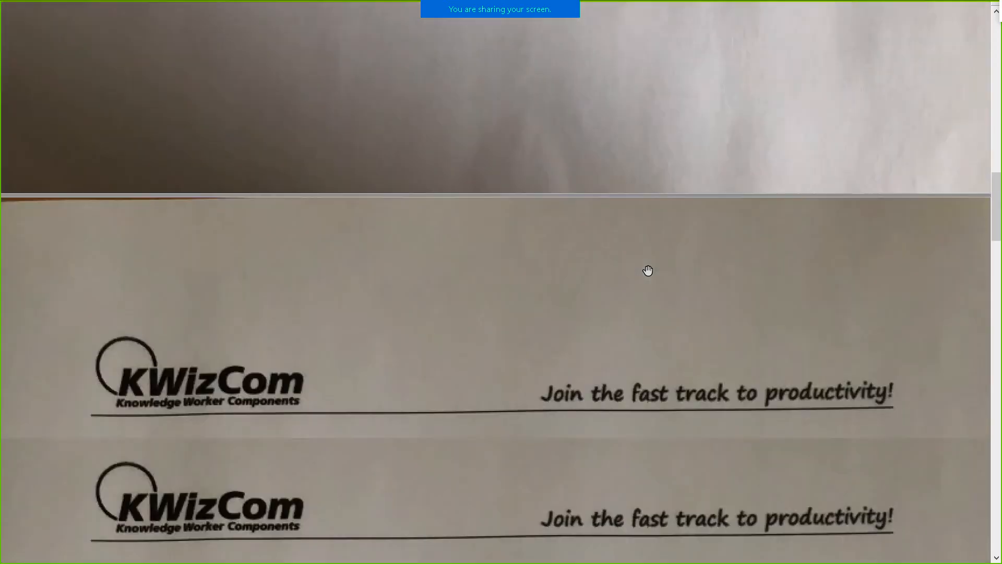
pyautogui.scroll(-2, 648, 271)
pyautogui.scroll(-2, 648, 271)
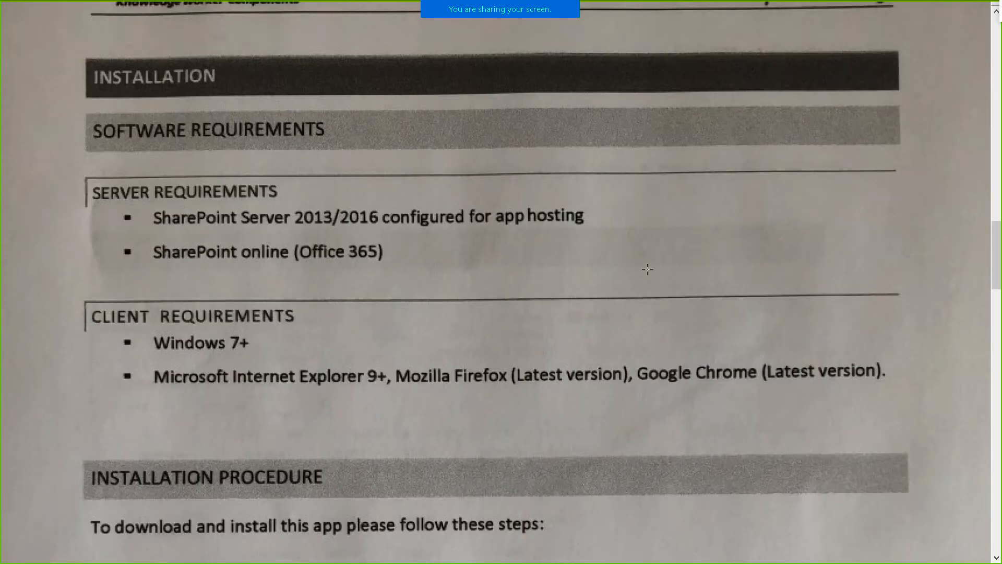
pyautogui.scroll(7, 648, 270)
pyautogui.scroll(15, 648, 270)
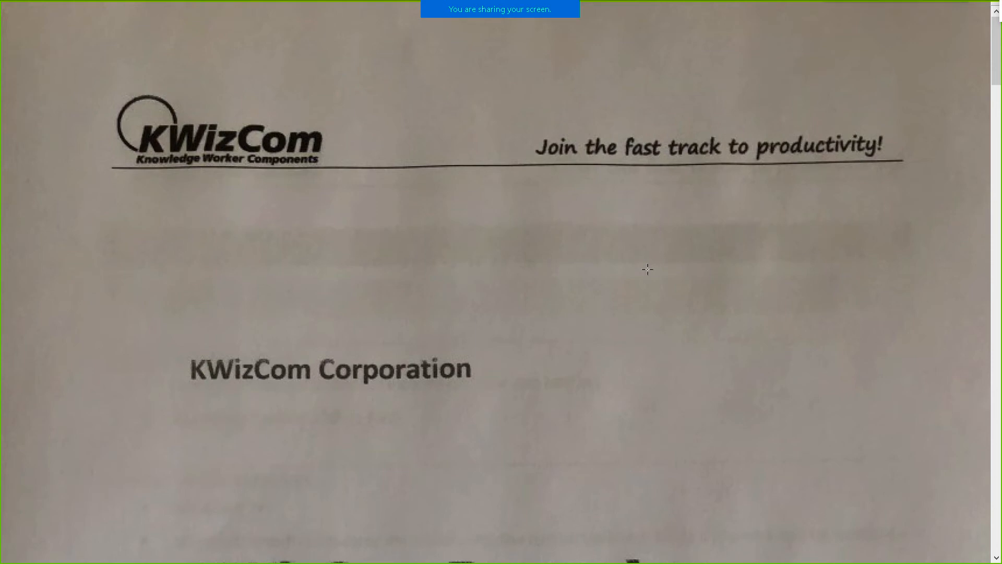
# Search the scanned Webinar PDF for "user guide" and return to the Documents library
pyautogui.hotkey('ctrl', 'f')
pyautogui.write('user guide')
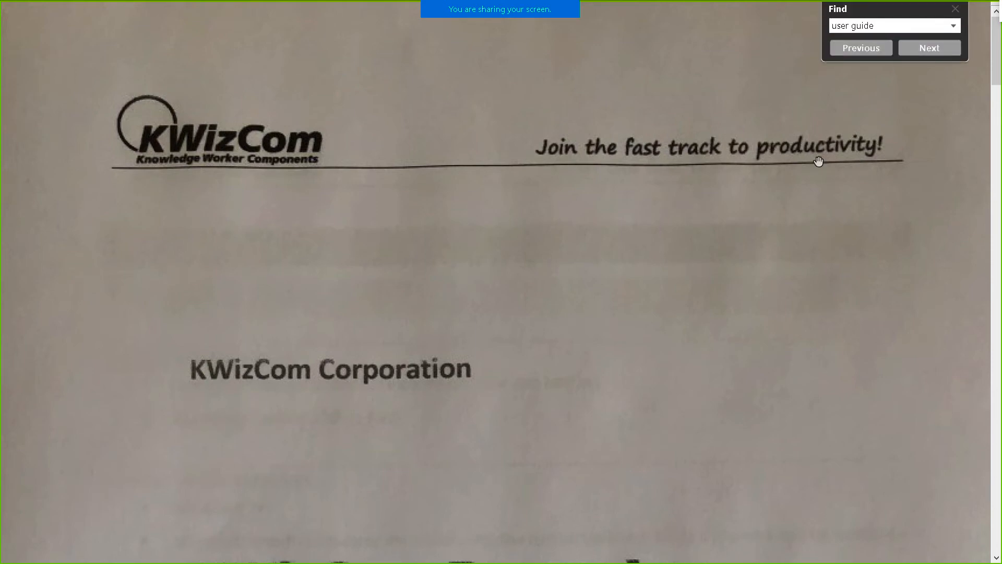
pyautogui.click(932, 48)
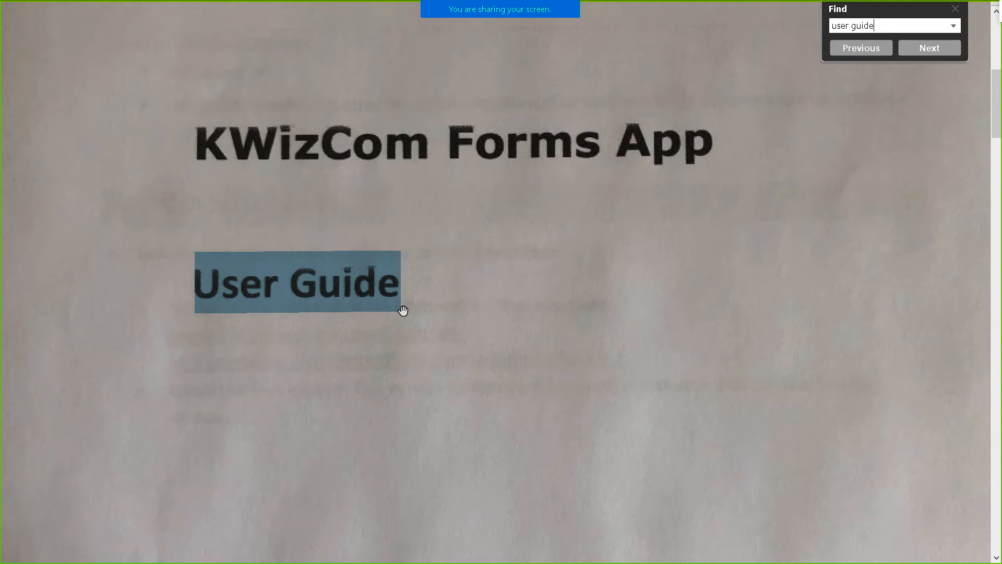
pyautogui.click(955, 9)
pyautogui.moveTo(160, 2)
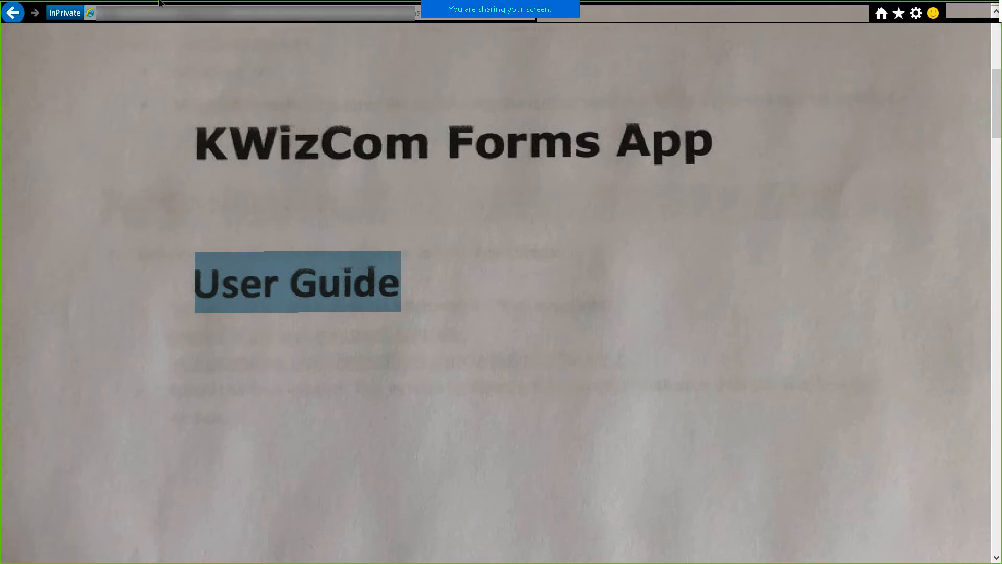
pyautogui.click(10, 13)
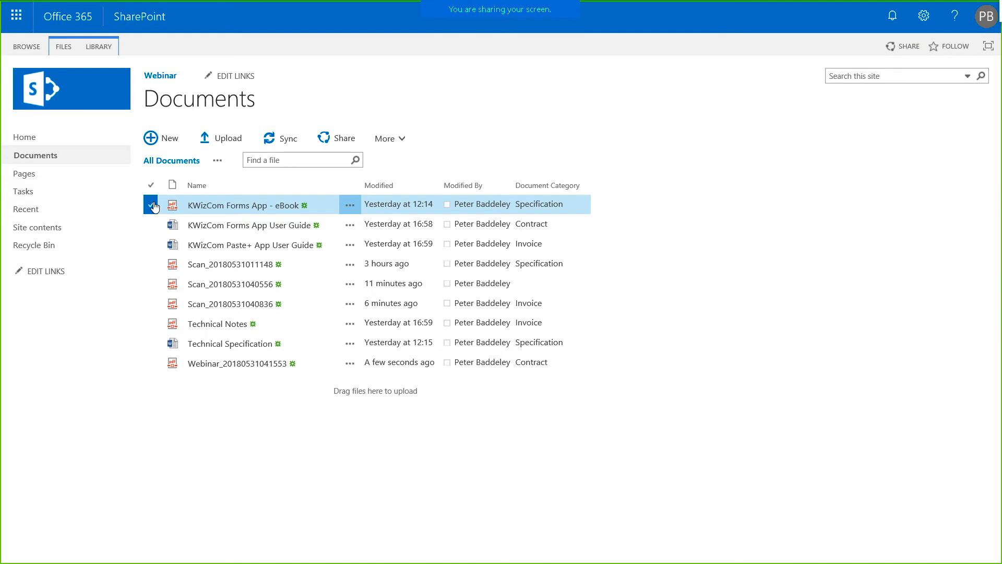
# Preview the selected KWizCom Forms App - eBook for printing, bring up the printer selection, and cancel the print job
pyautogui.click(67, 49)
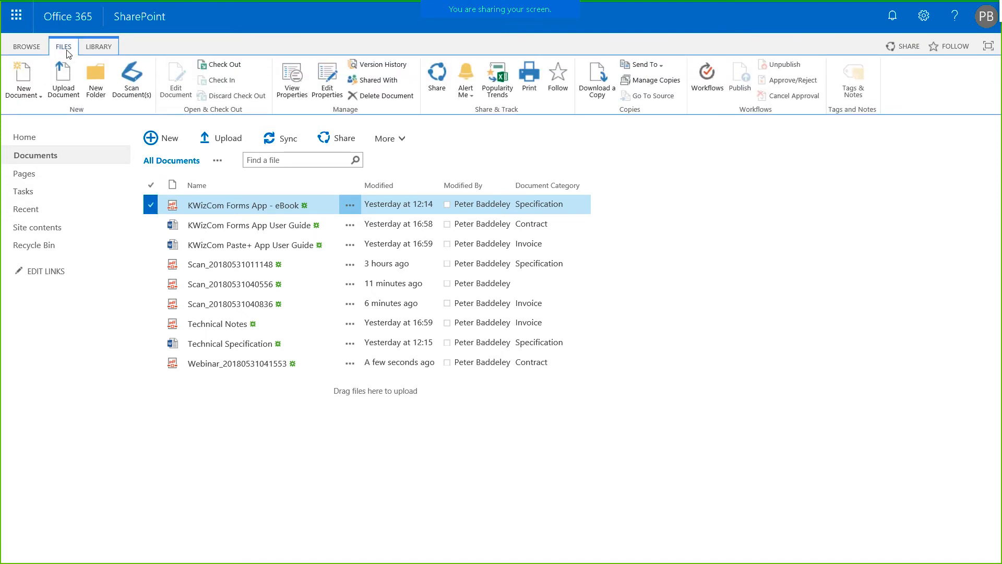
pyautogui.click(530, 84)
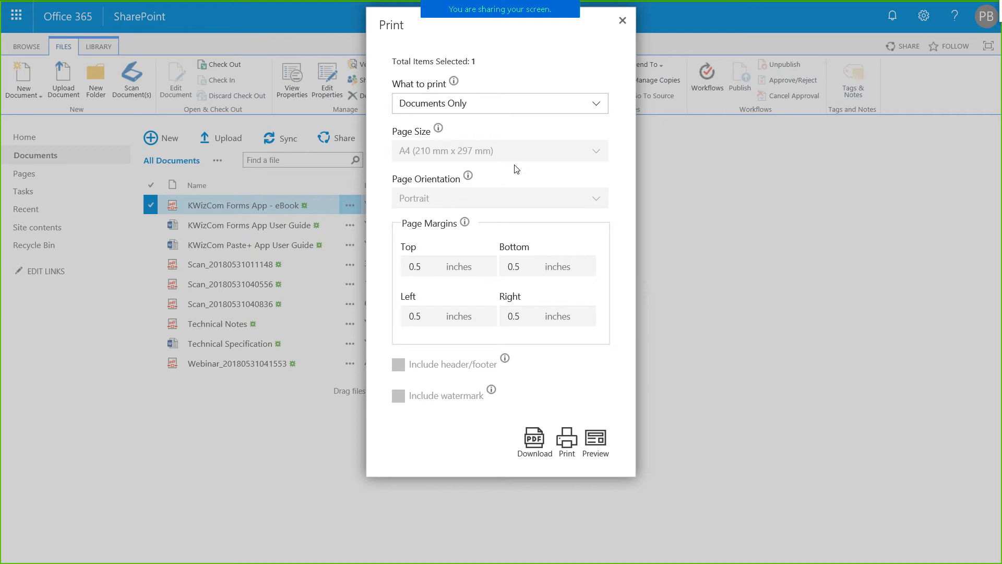
pyautogui.click(601, 440)
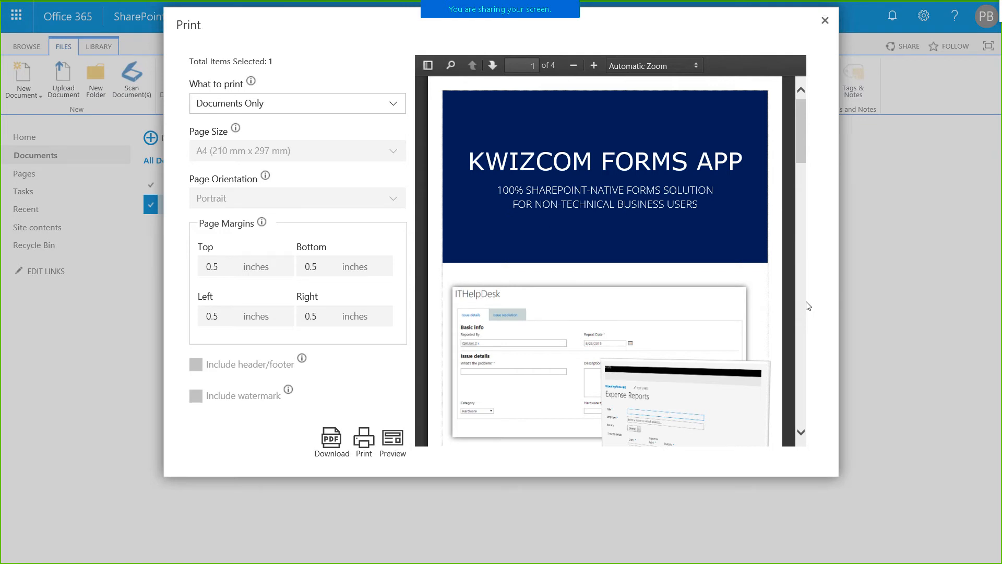
pyautogui.click(366, 443)
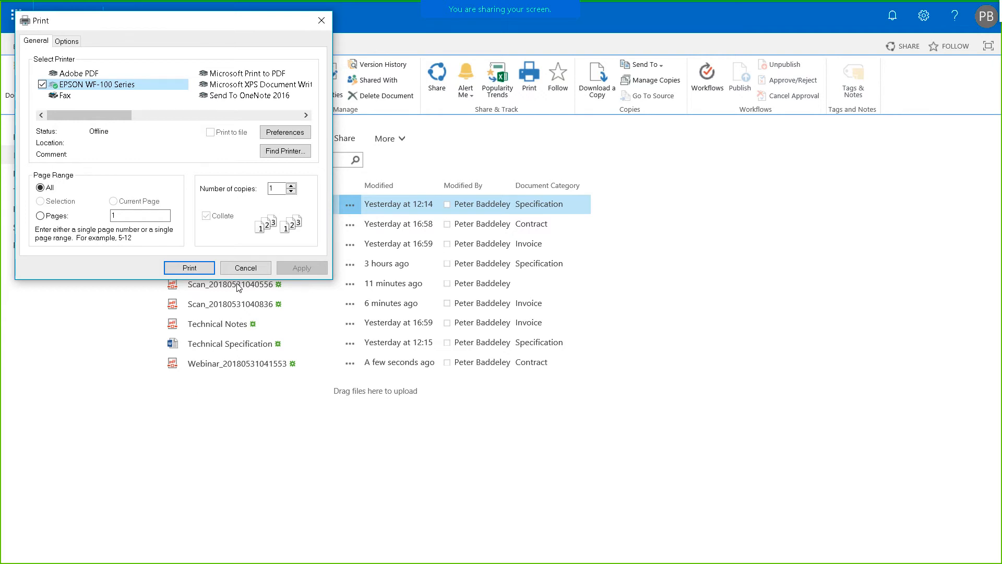
pyautogui.click(253, 269)
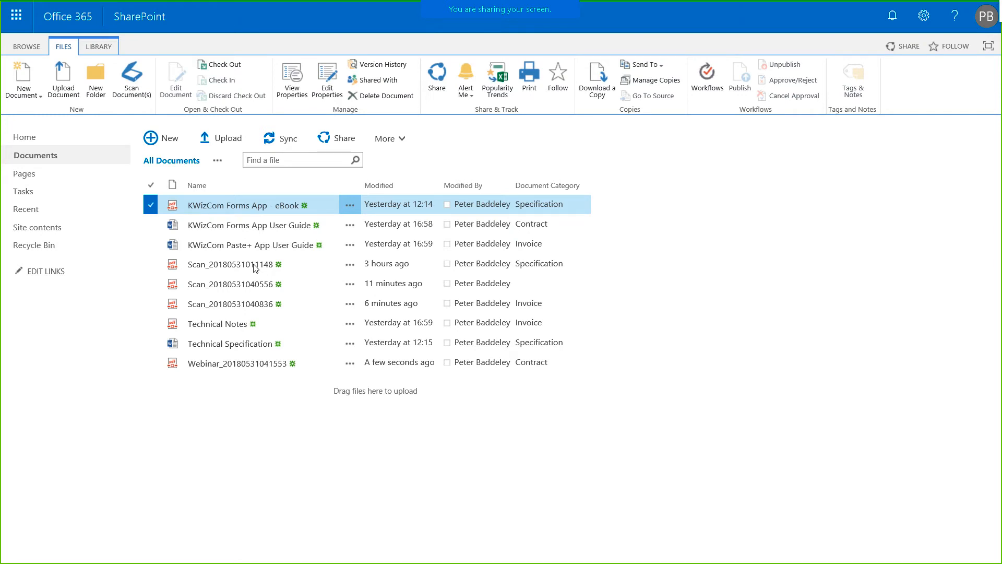
# Select only the KWizCom Forms App and KWizCom Paste+ App User Guides, open their print options, and check the What to print choices
pyautogui.click(151, 204)
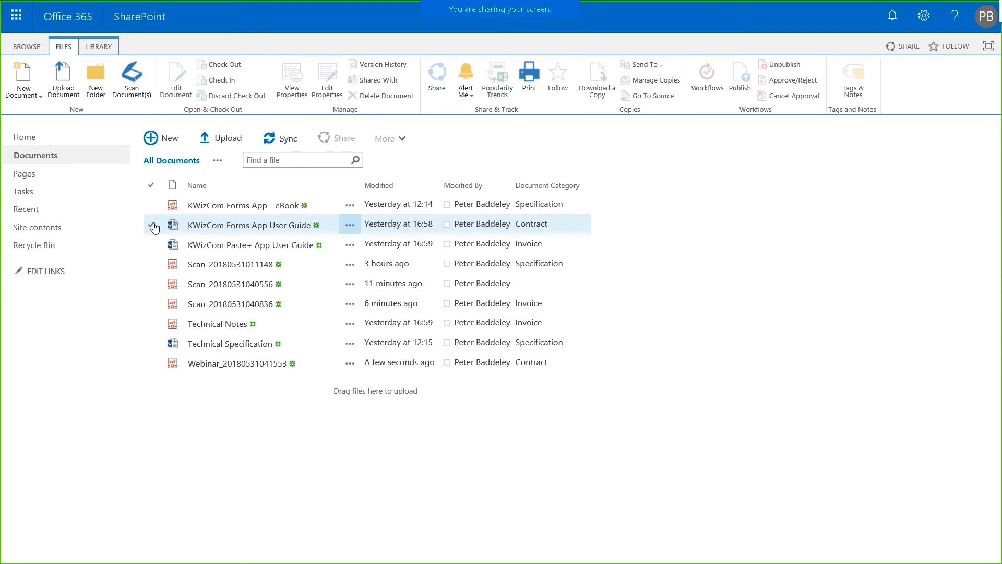
pyautogui.click(152, 225)
pyautogui.click(154, 243)
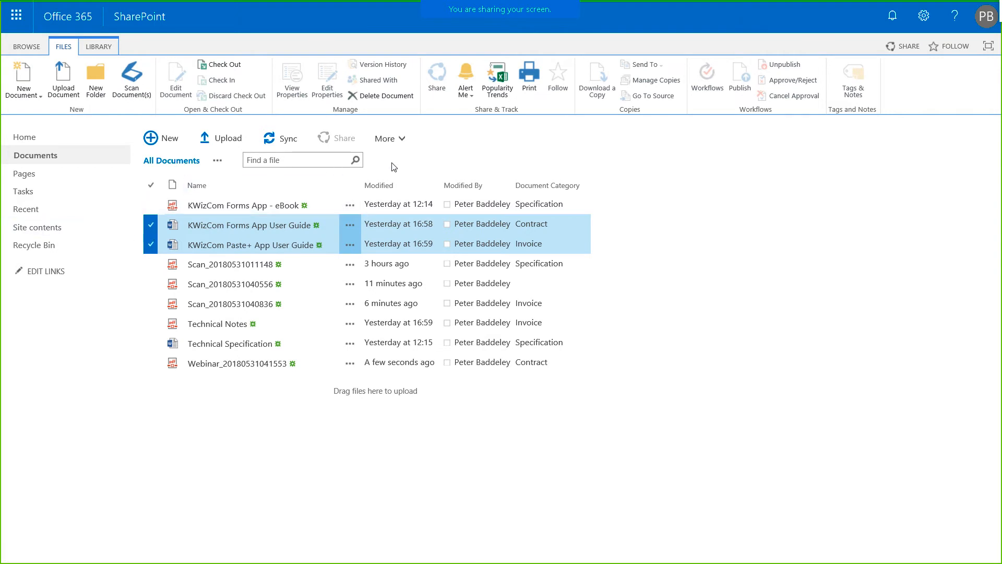
pyautogui.click(534, 87)
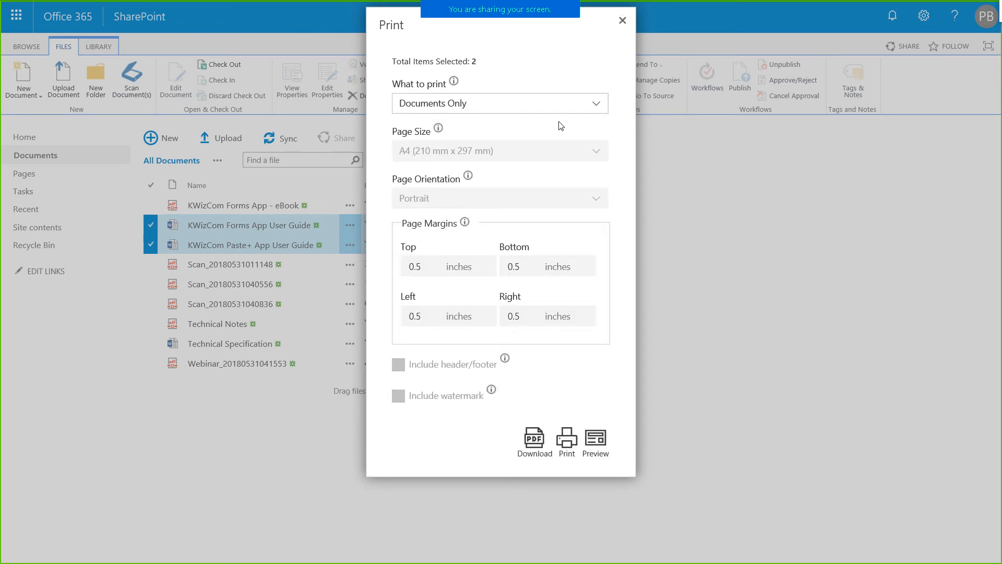
pyautogui.click(579, 107)
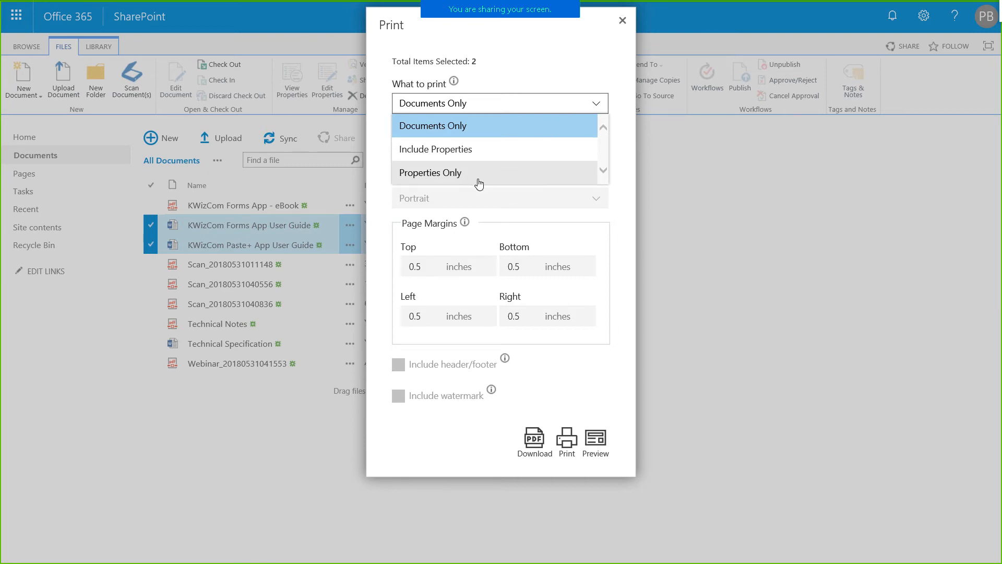
pyautogui.click(600, 376)
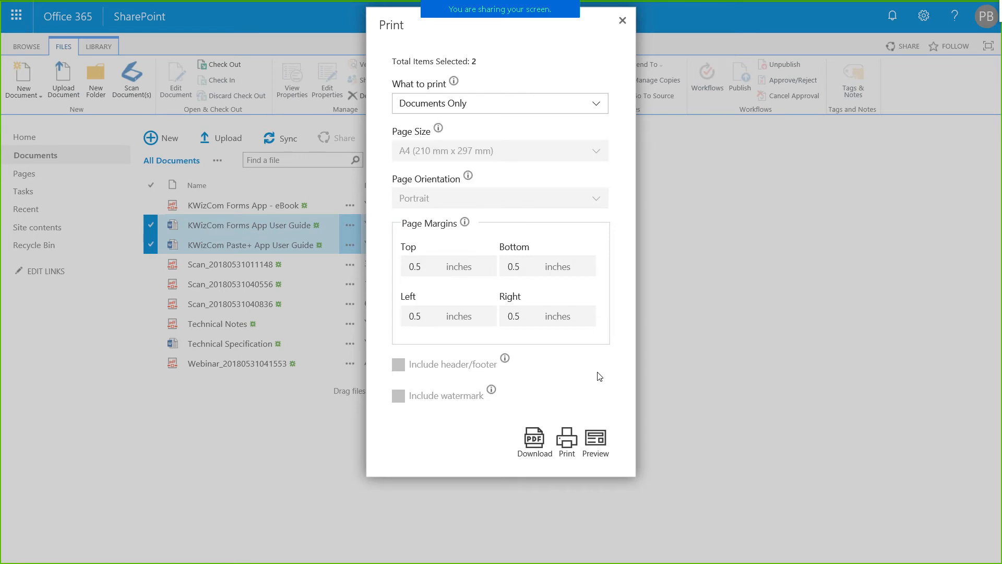
# Preview the two user guides as one combined document and browse to where the Paste+ App guide begins
pyautogui.click(601, 444)
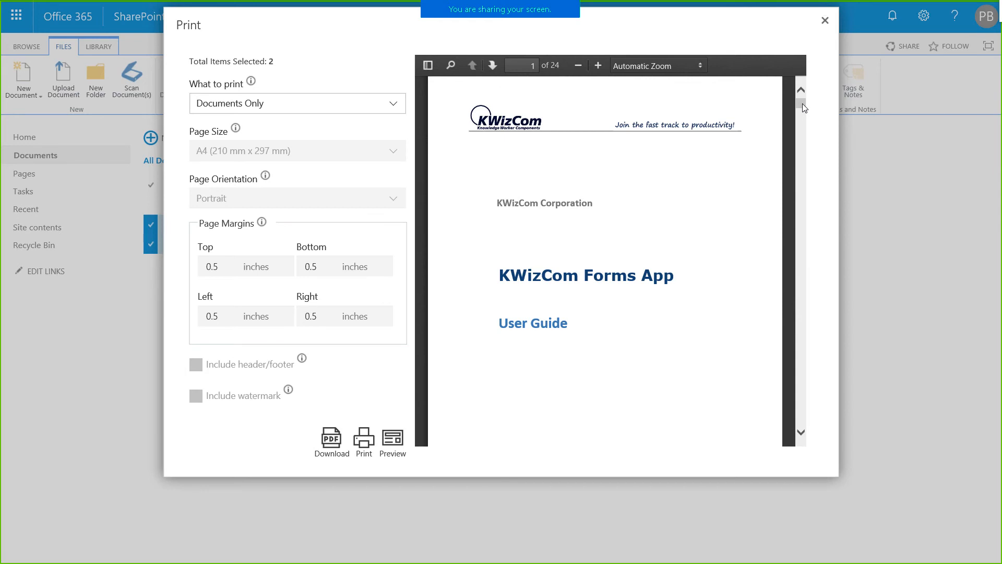
pyautogui.moveTo(803, 103); pyautogui.dragTo(785, 281)
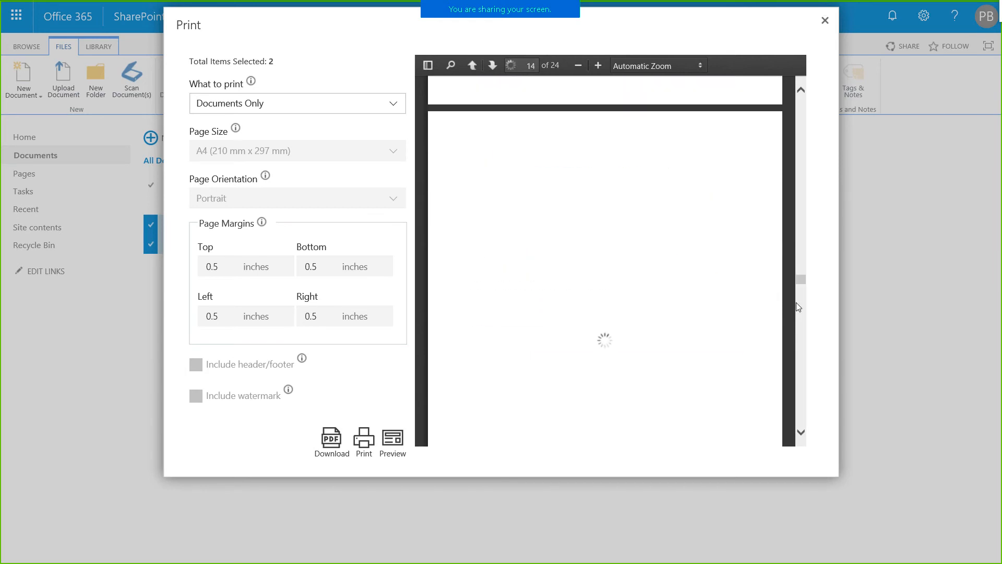
pyautogui.scroll(-5, 801, 308)
pyautogui.scroll(6, 798, 267)
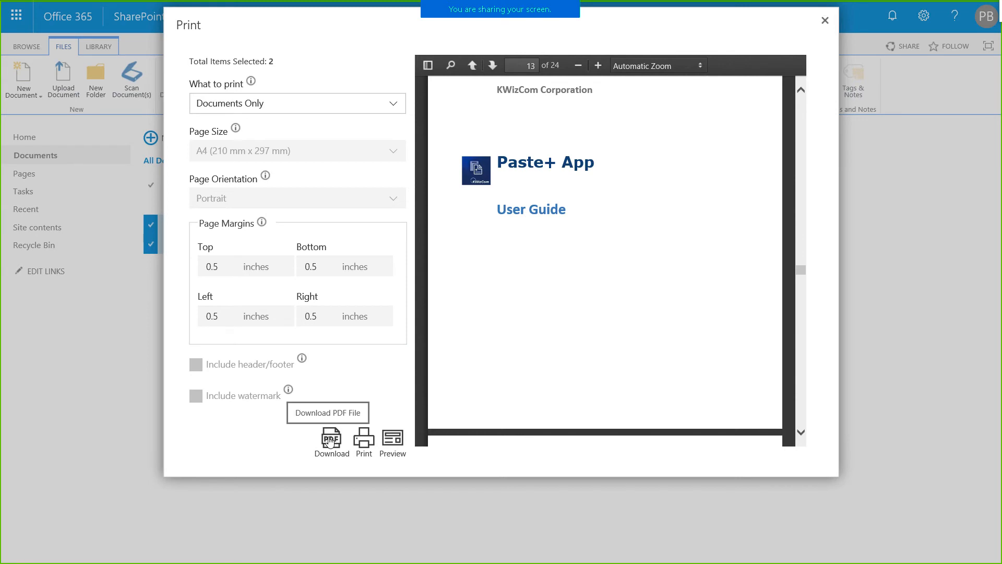
# Download the combined user guides as a PDF, open the saved file to check it, and close it
pyautogui.click(330, 441)
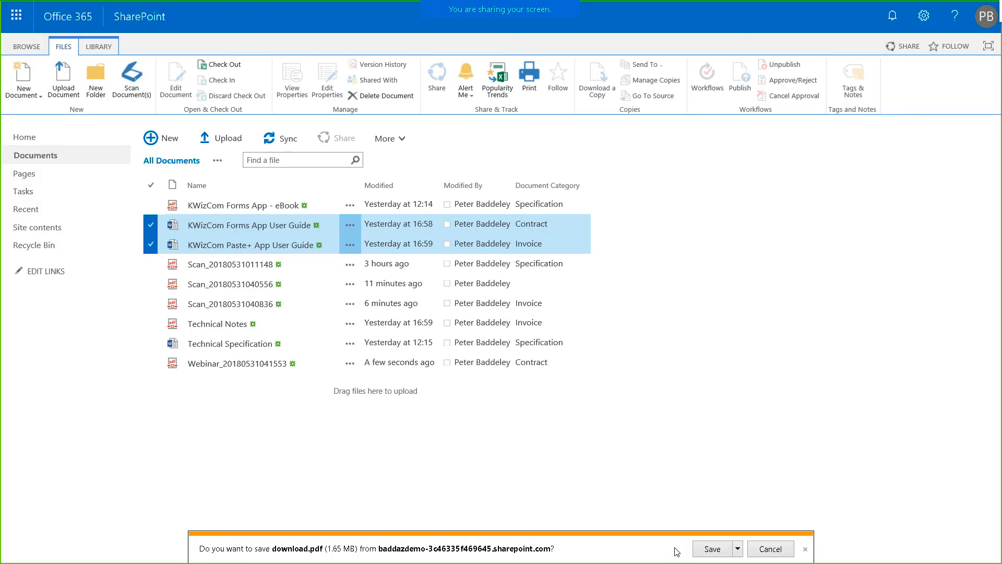
pyautogui.click(710, 548)
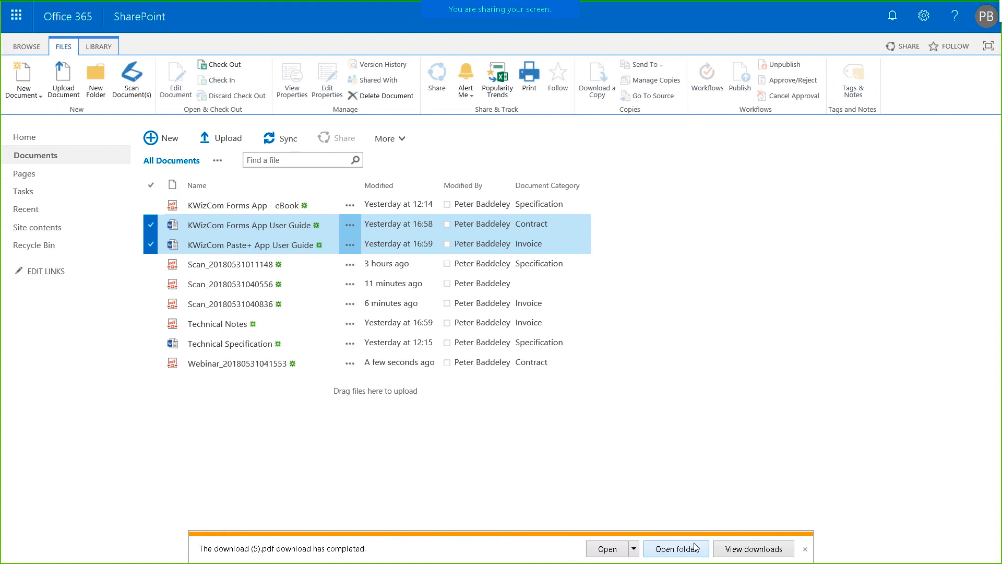
pyautogui.click(618, 548)
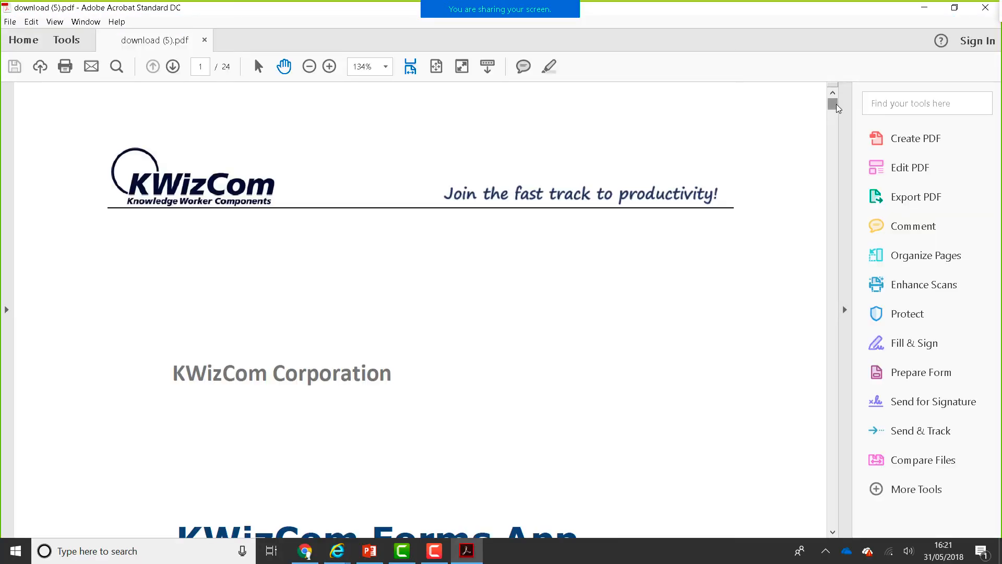
pyautogui.moveTo(833, 105)
pyautogui.mouseDown()
pyautogui.moveTo(833, 323)
pyautogui.moveTo(832, 104)
pyautogui.mouseUp()
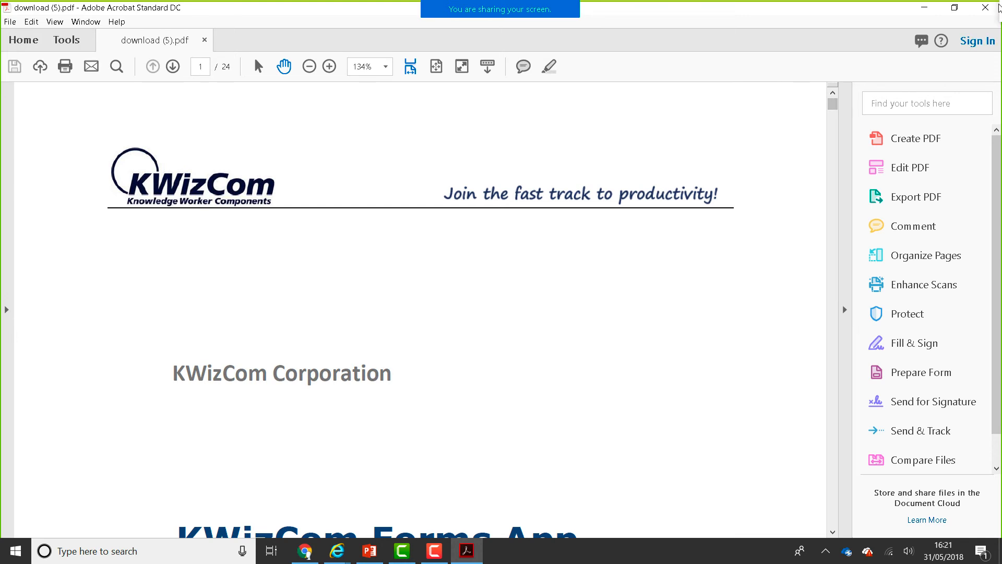
pyautogui.click(985, 7)
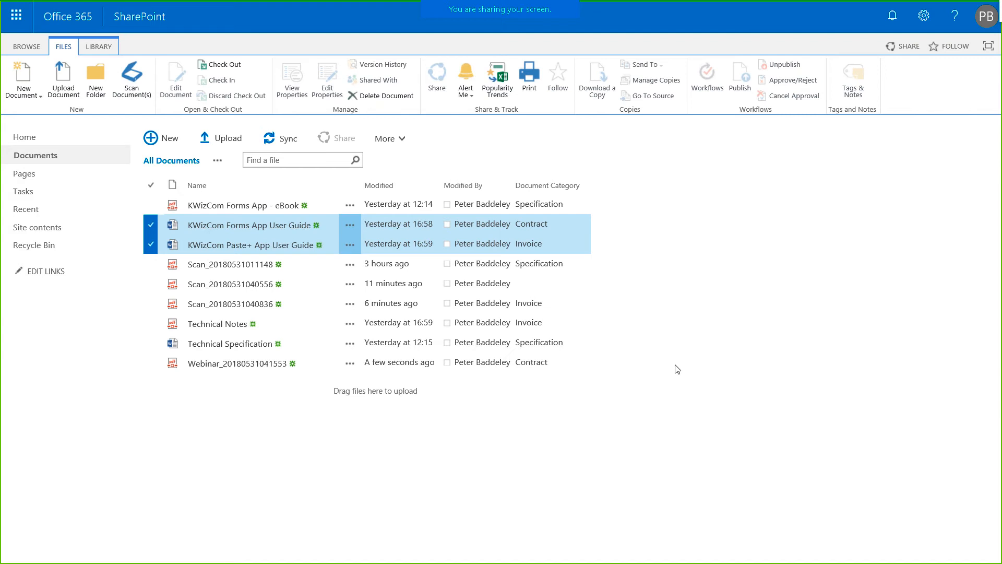
# Switch to the Webinar site page and preview its printout at Letter size in portrait with the header/footer included
pyautogui.moveTo(570, 11)
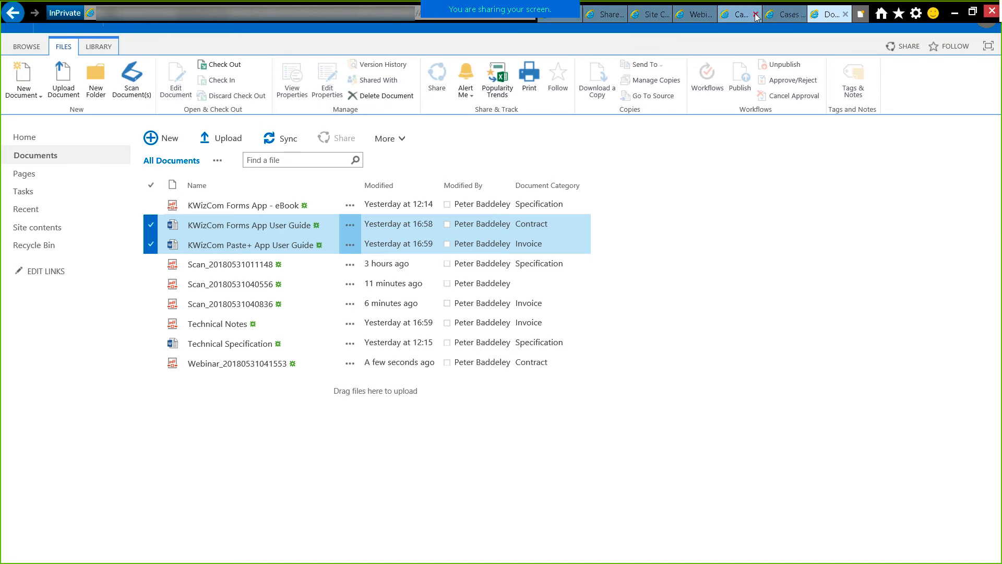
pyautogui.click(701, 16)
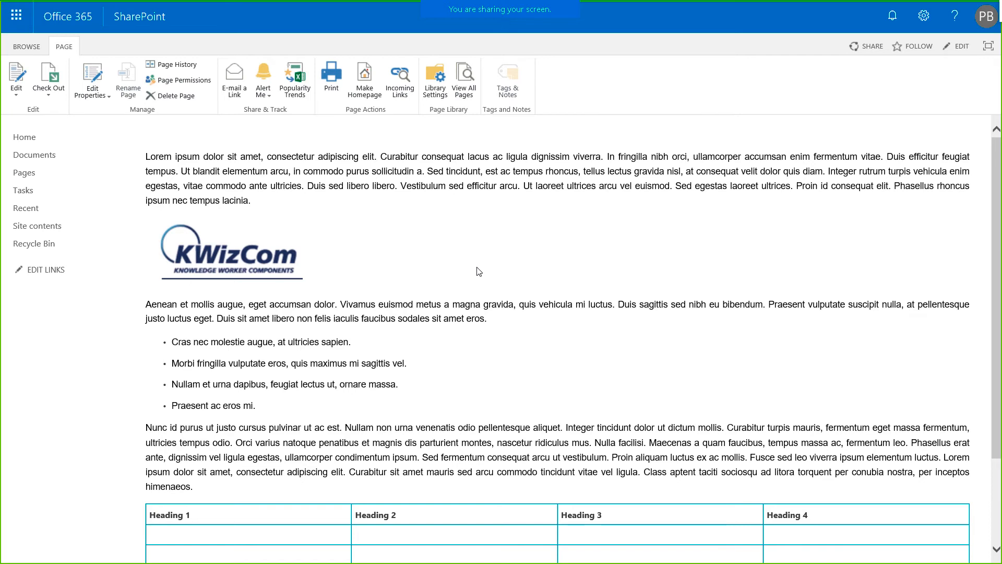
pyautogui.click(332, 86)
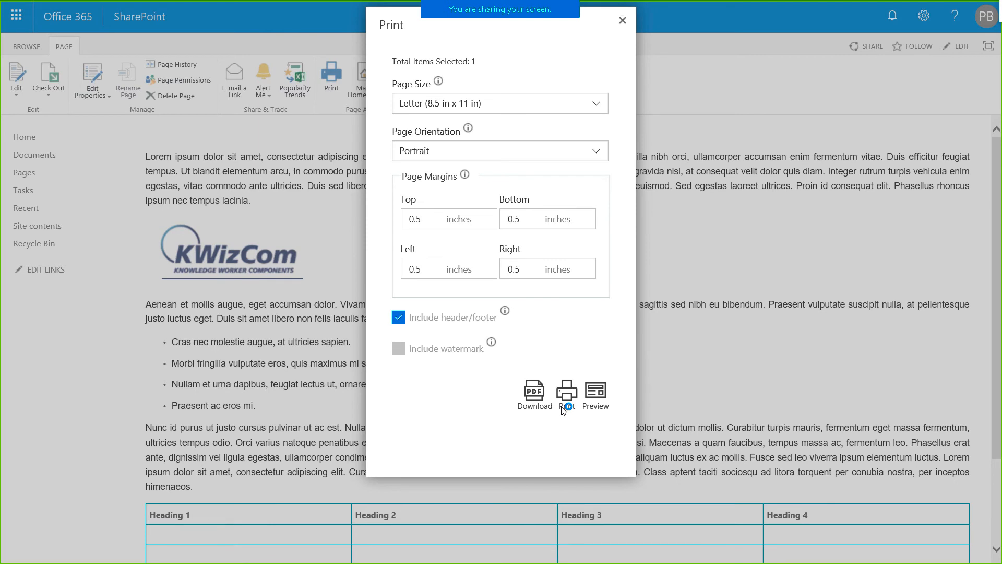
pyautogui.click(596, 400)
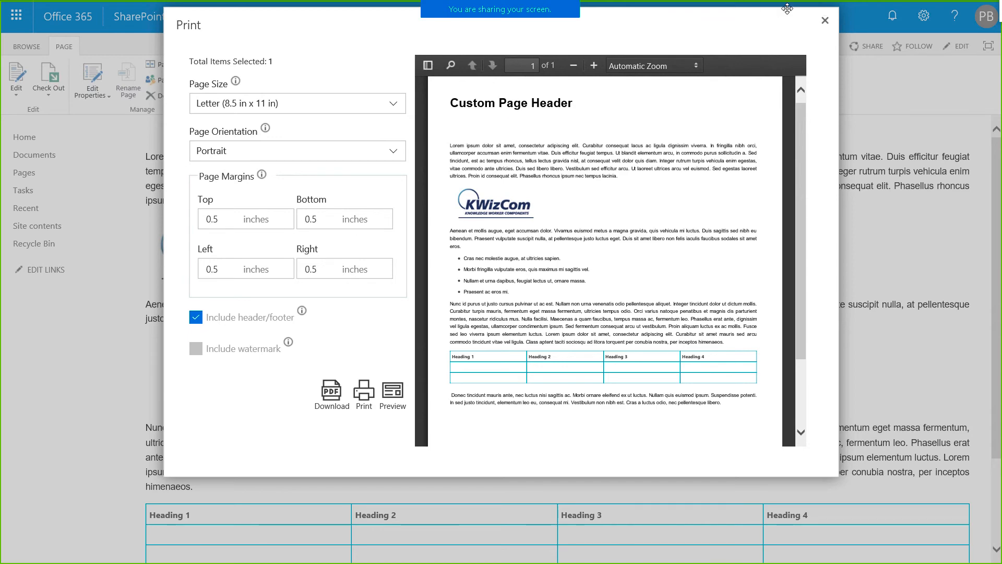
pyautogui.click(826, 22)
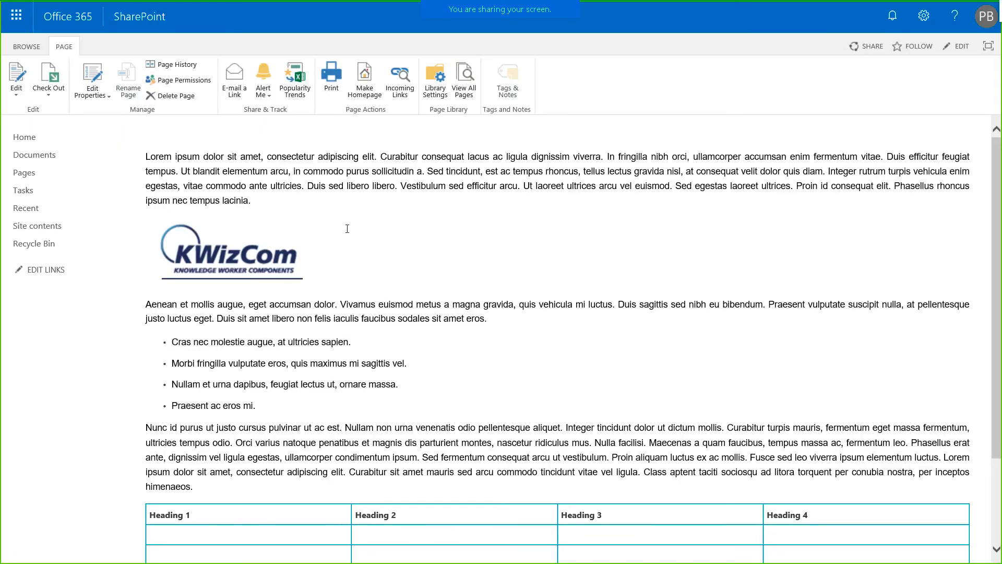
# Open the KWizCom Print app from the site contents and go to its Header/Footer settings
pyautogui.click(52, 228)
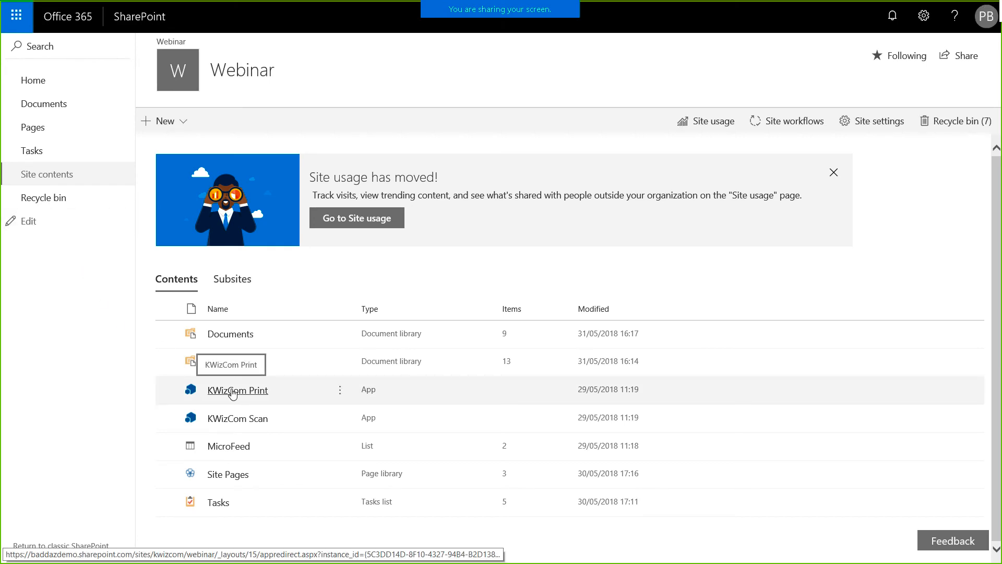
pyautogui.click(233, 391)
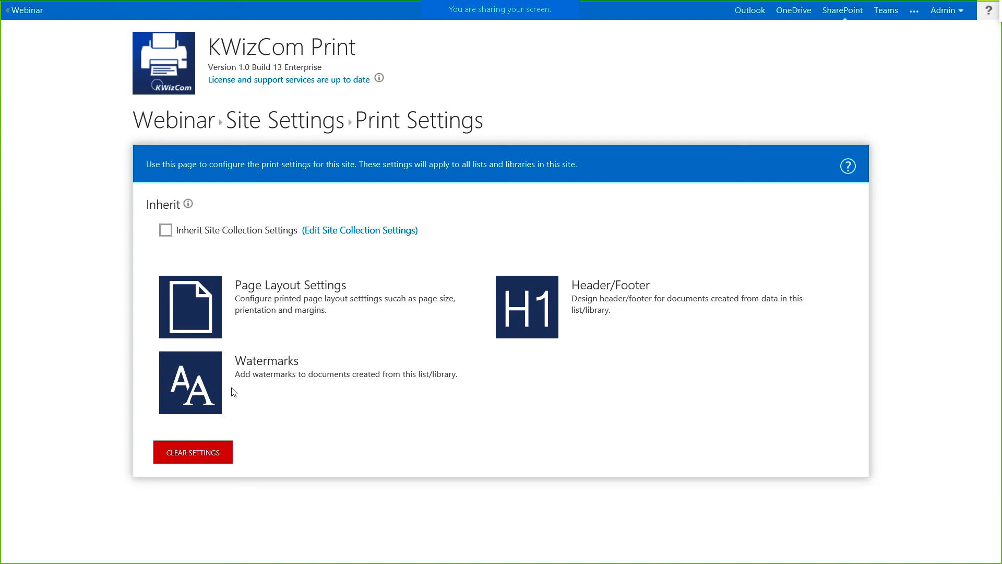
pyautogui.click(556, 337)
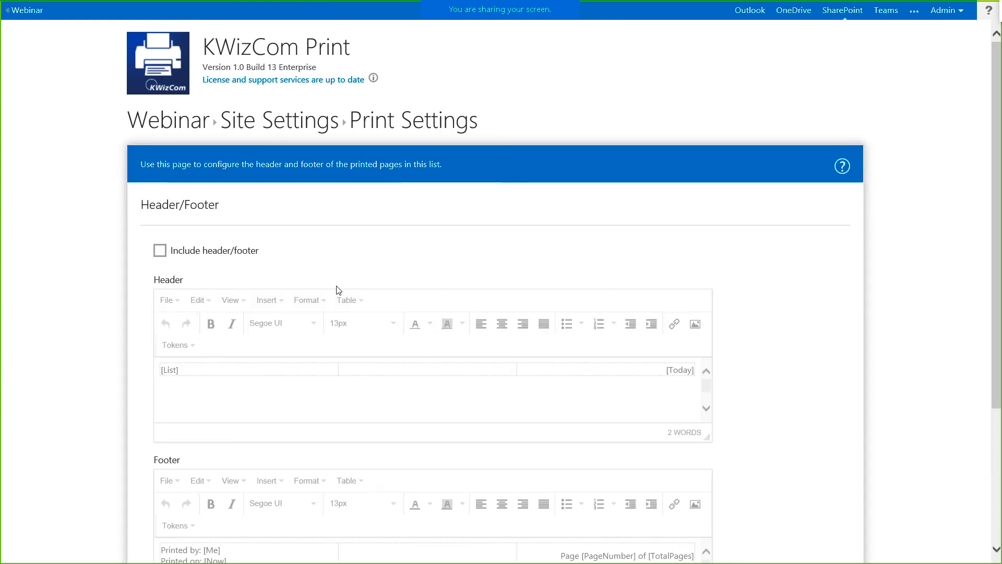
# Enable the header/footer temporarily to examine the header tokens and footer layout, and leave the settings without saving
pyautogui.click(161, 253)
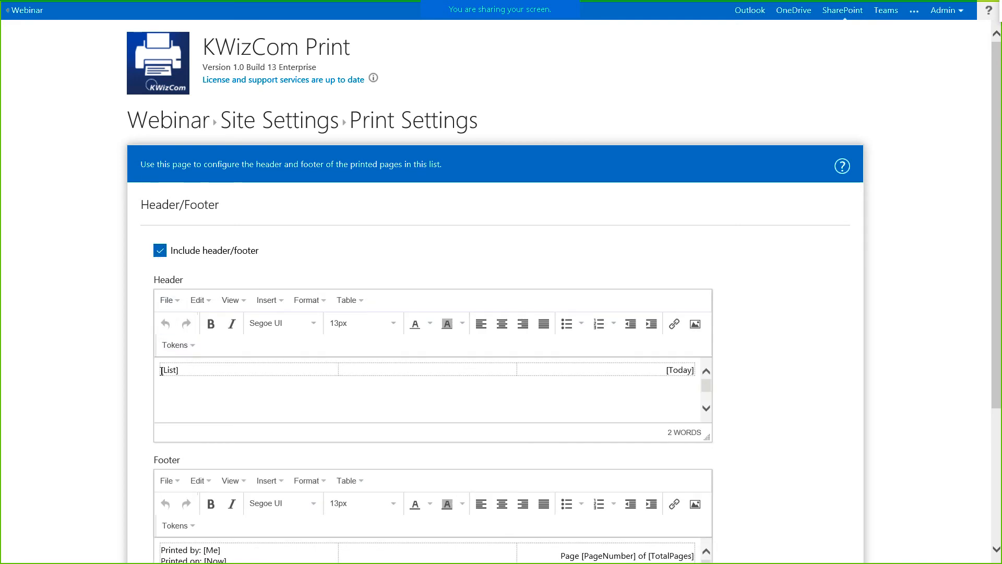
pyautogui.click(191, 349)
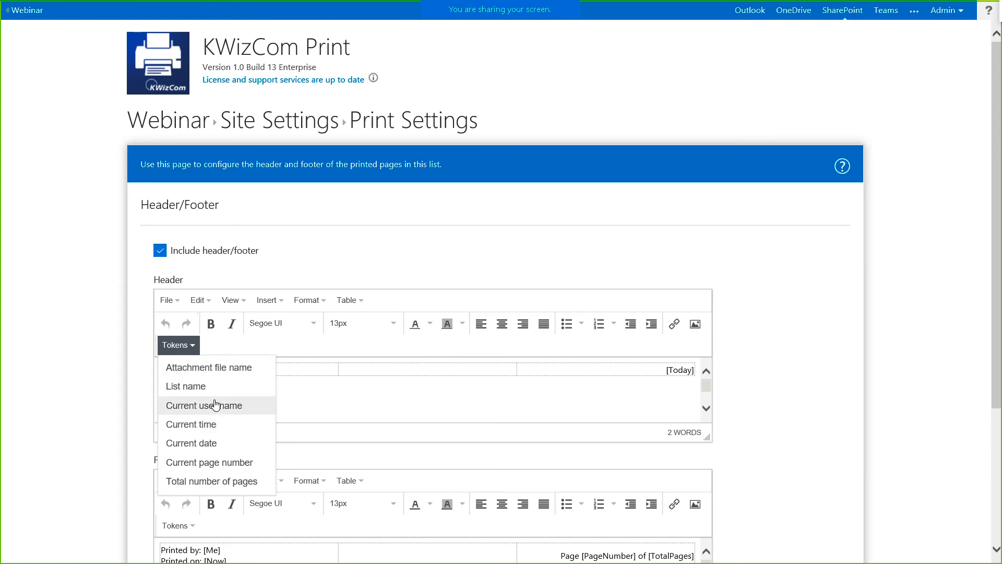
pyautogui.scroll(-4, 355, 450)
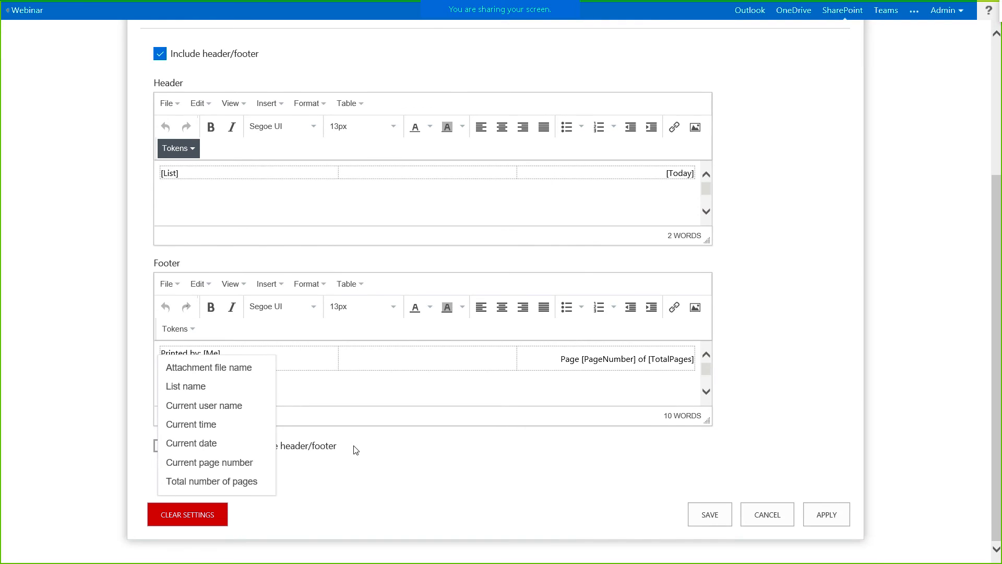
pyautogui.scroll(4, 355, 450)
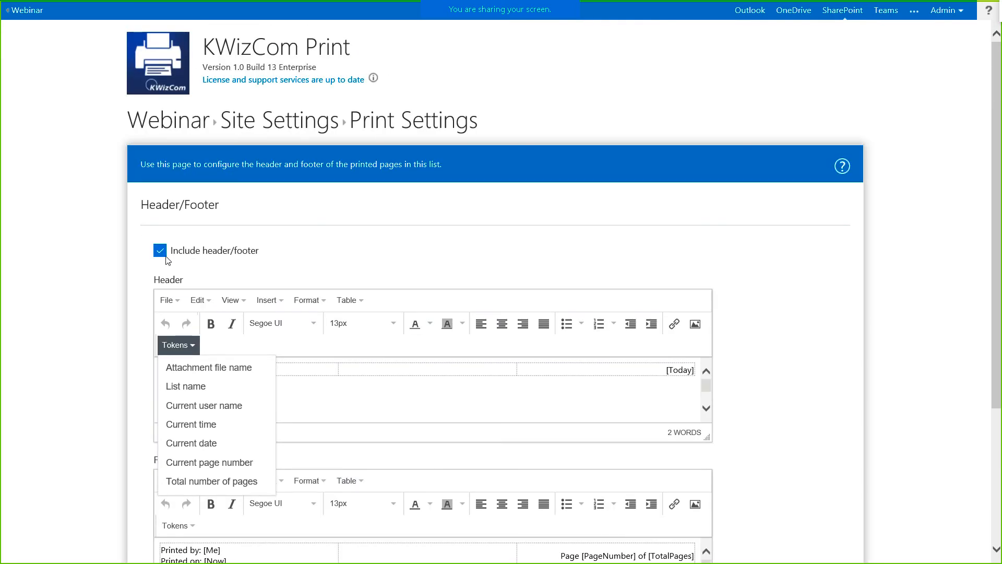
pyautogui.click(164, 255)
pyautogui.scroll(-4, 863, 434)
pyautogui.click(768, 514)
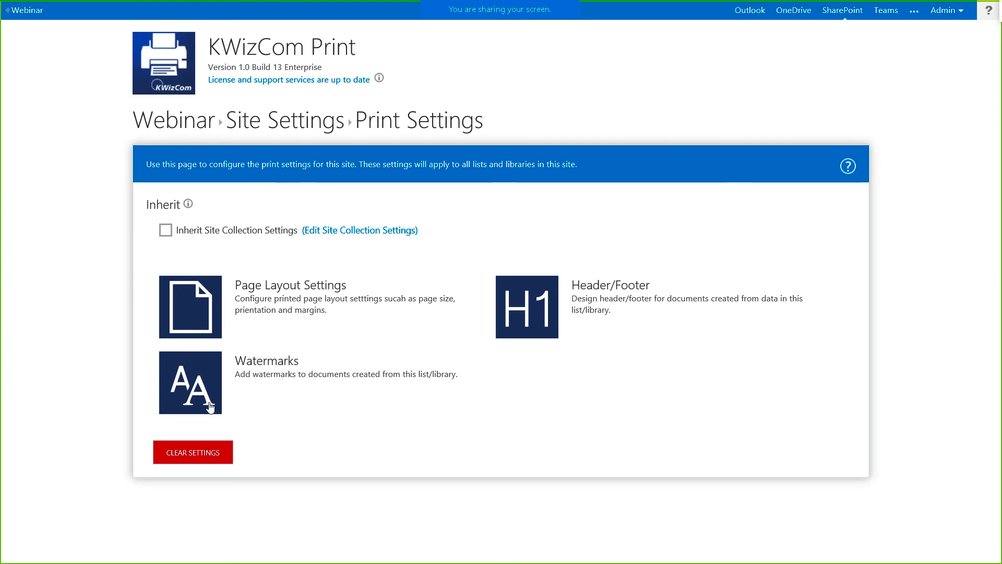
# Enable watermarks with the text Confidential in the site's print settings and save them
pyautogui.click(191, 392)
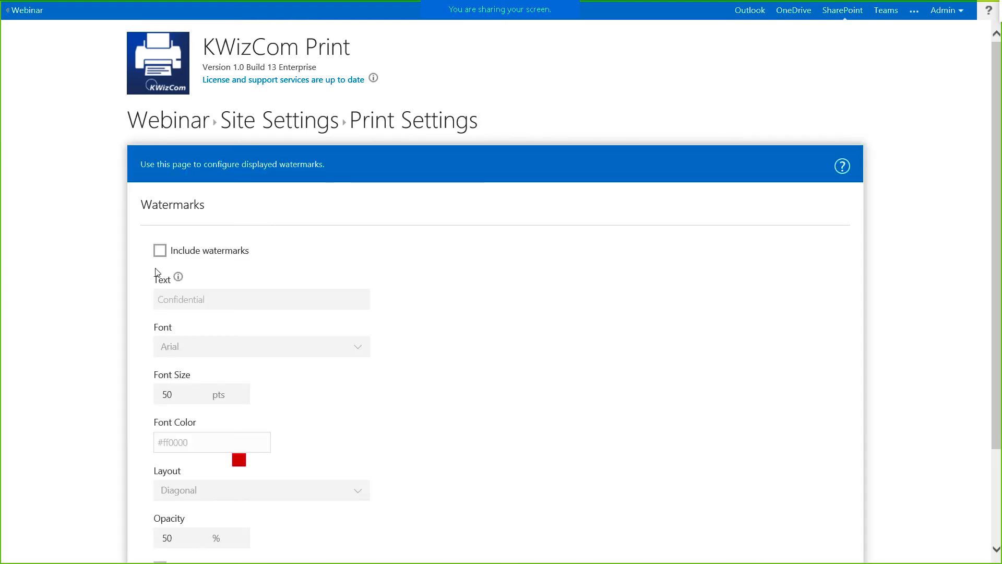
pyautogui.click(161, 253)
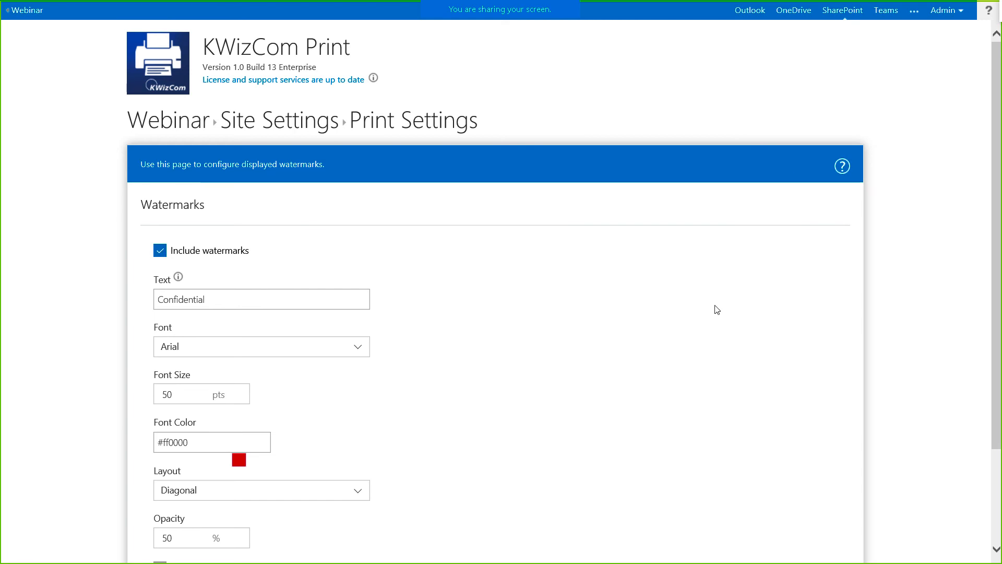
pyautogui.scroll(-2, 715, 308)
pyautogui.click(711, 517)
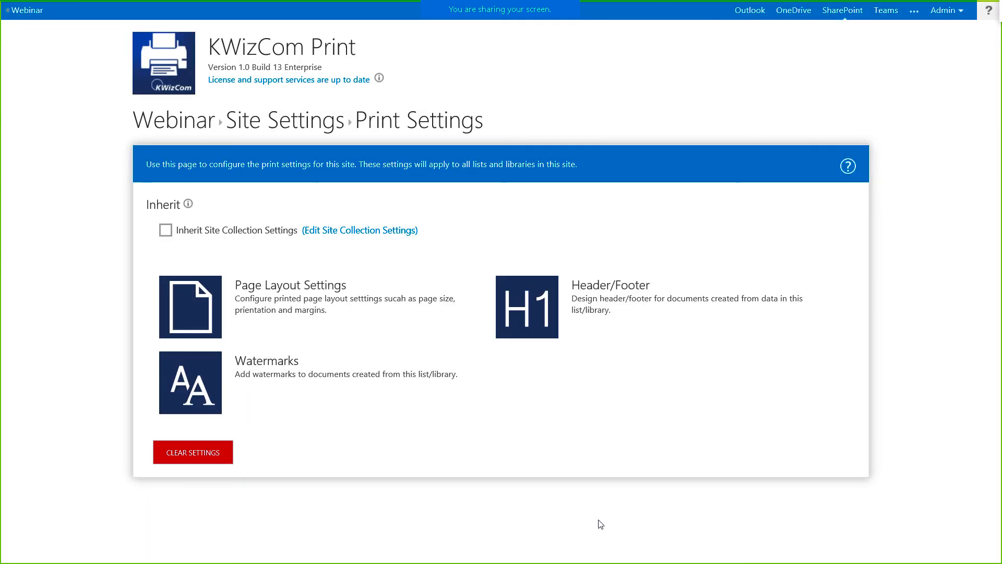
# Go back to the Webinar site's Documents library and preview the printout of the KWizCom Paste+ App User Guide with Documents Only
pyautogui.click(188, 131)
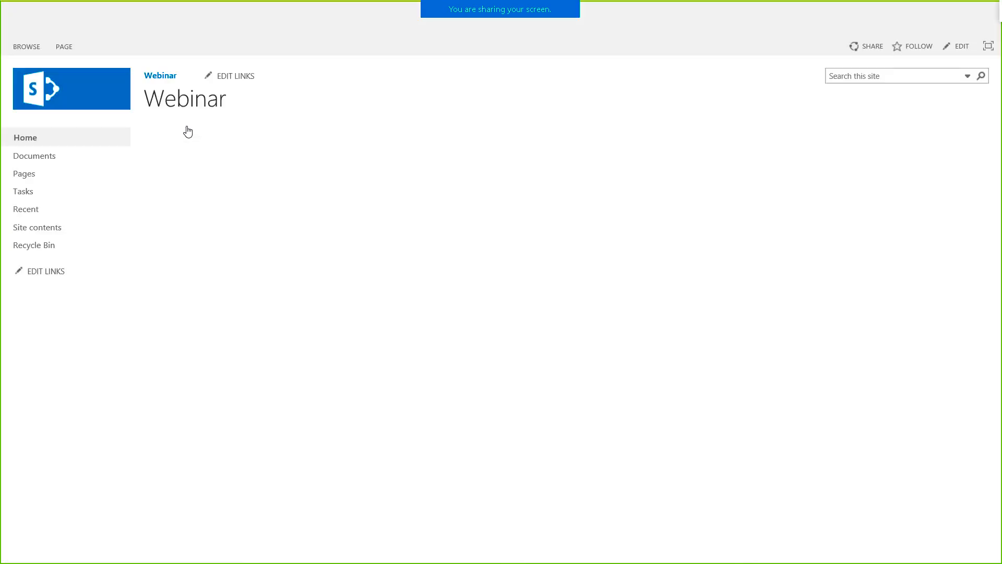
pyautogui.click(54, 162)
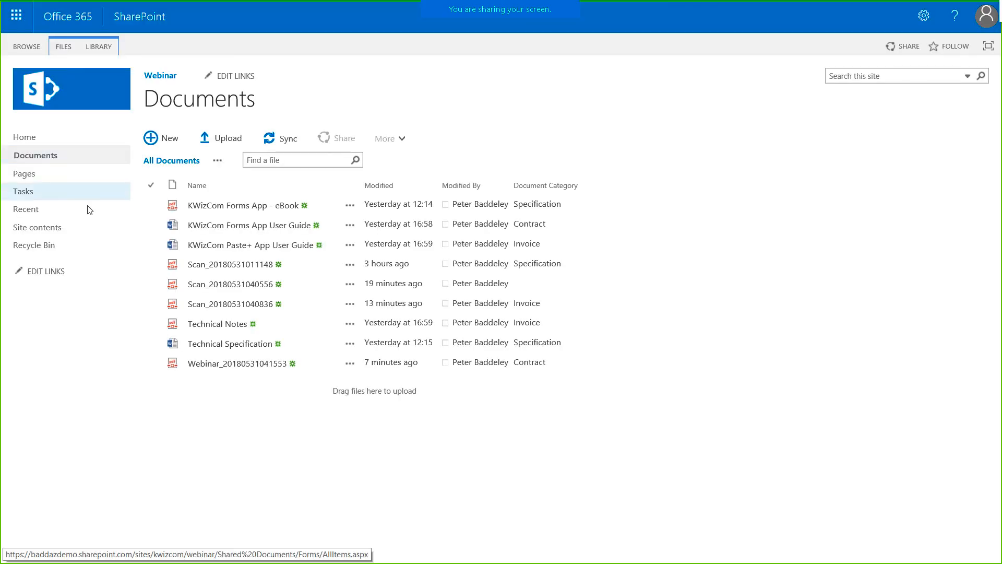
pyautogui.click(151, 248)
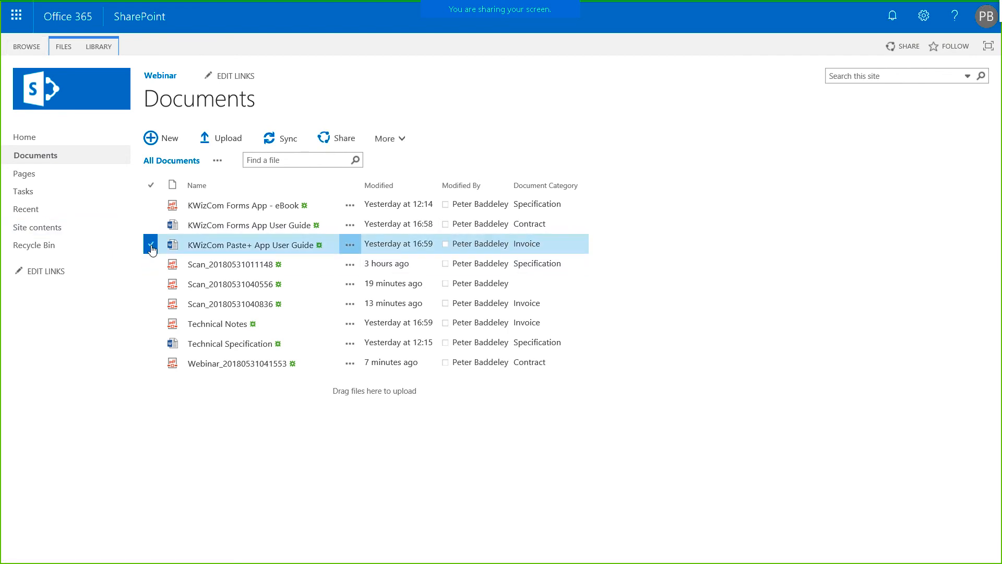
pyautogui.click(64, 47)
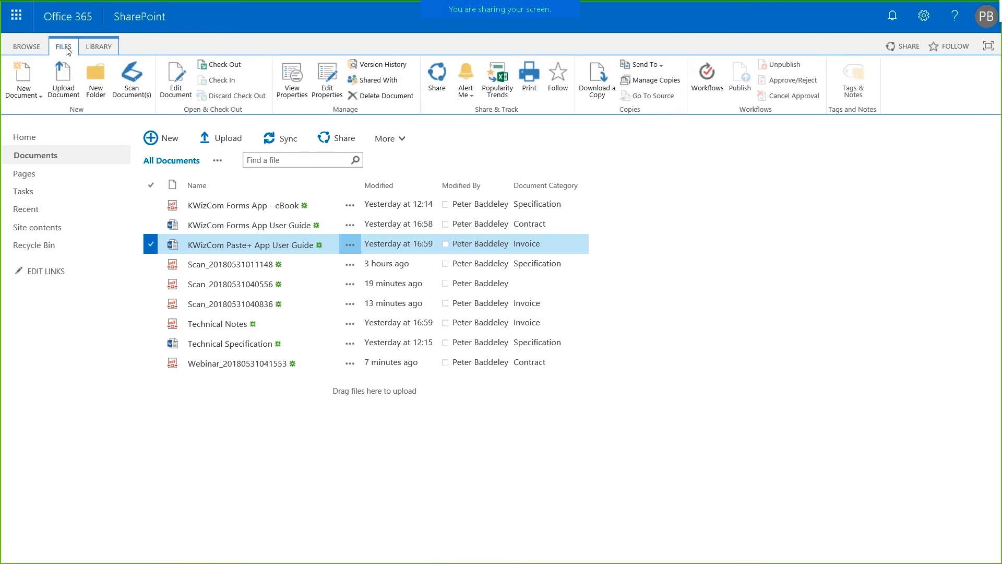
pyautogui.click(529, 79)
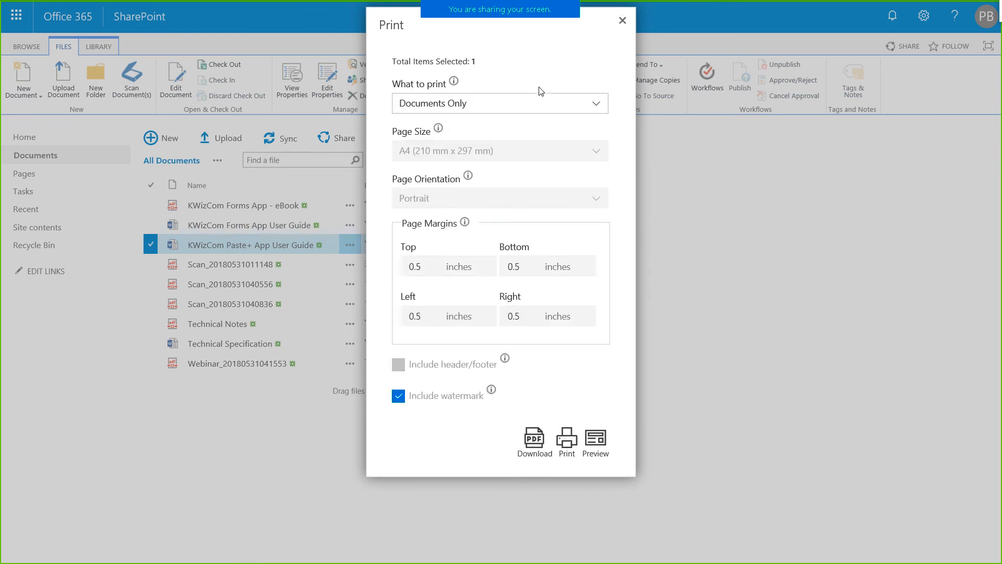
pyautogui.click(601, 445)
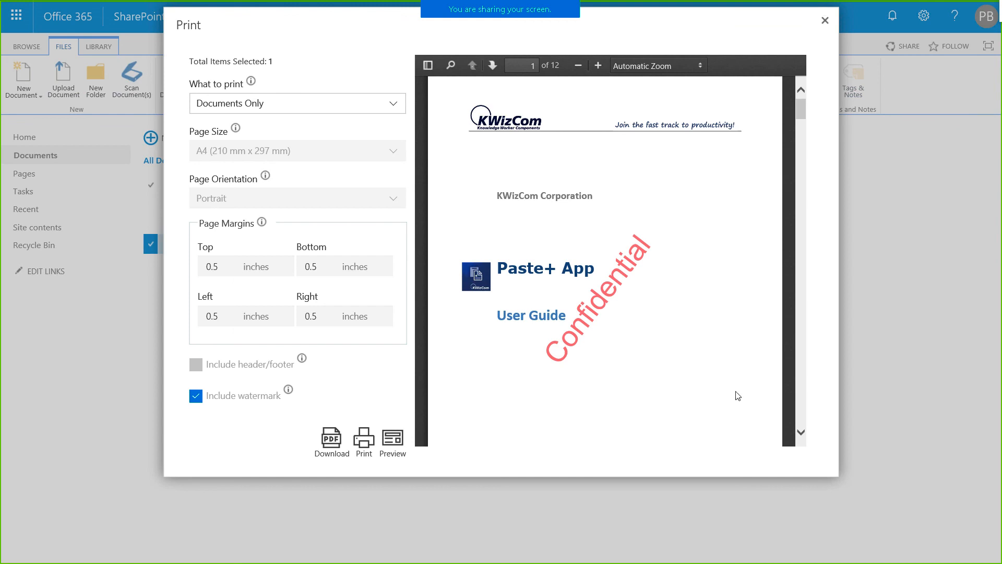
# Look through the previewed user guide pages to check the watermark, and close the print preview
pyautogui.scroll(-5, 739, 332)
pyautogui.scroll(-6, 740, 334)
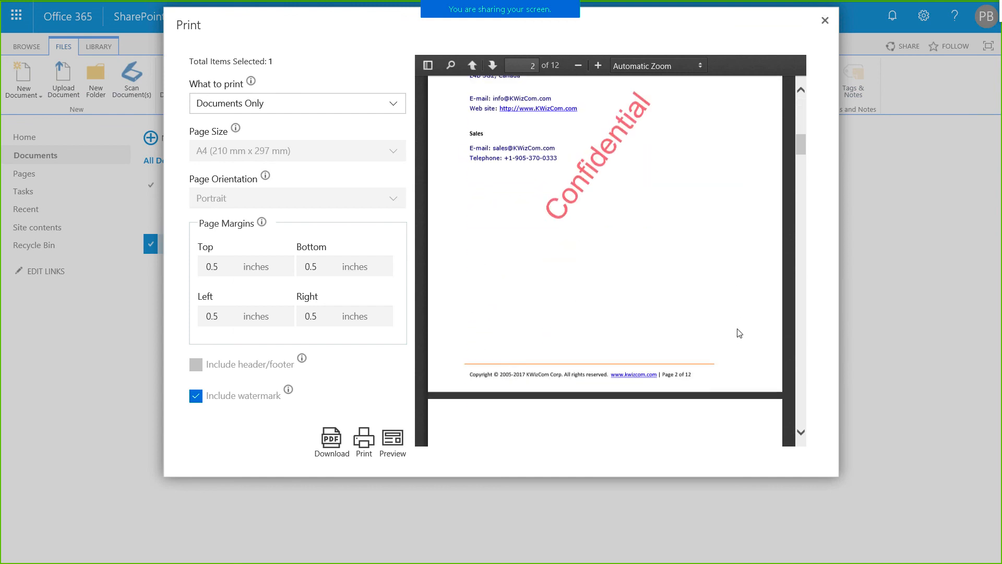
pyautogui.scroll(10, 739, 333)
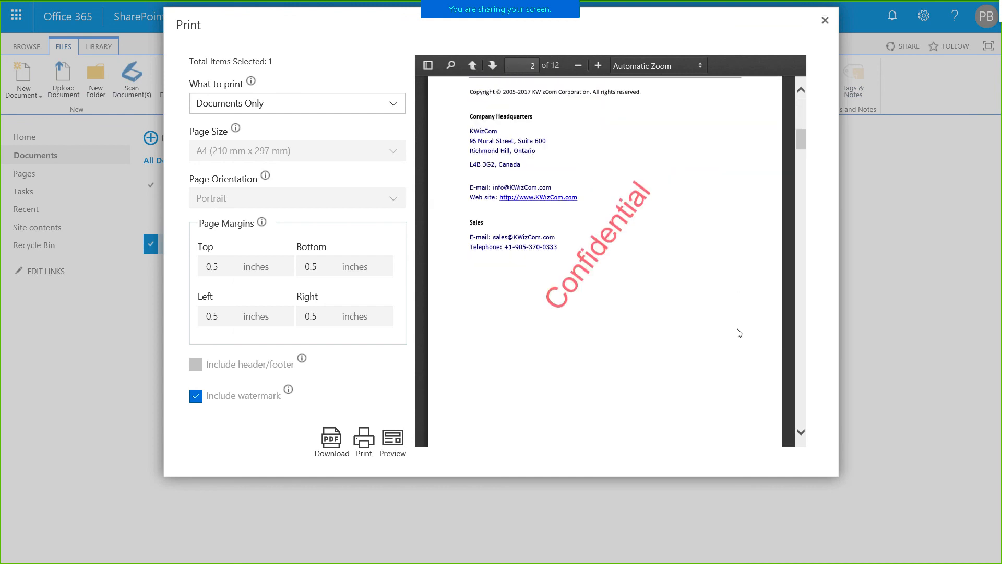
pyautogui.click(826, 22)
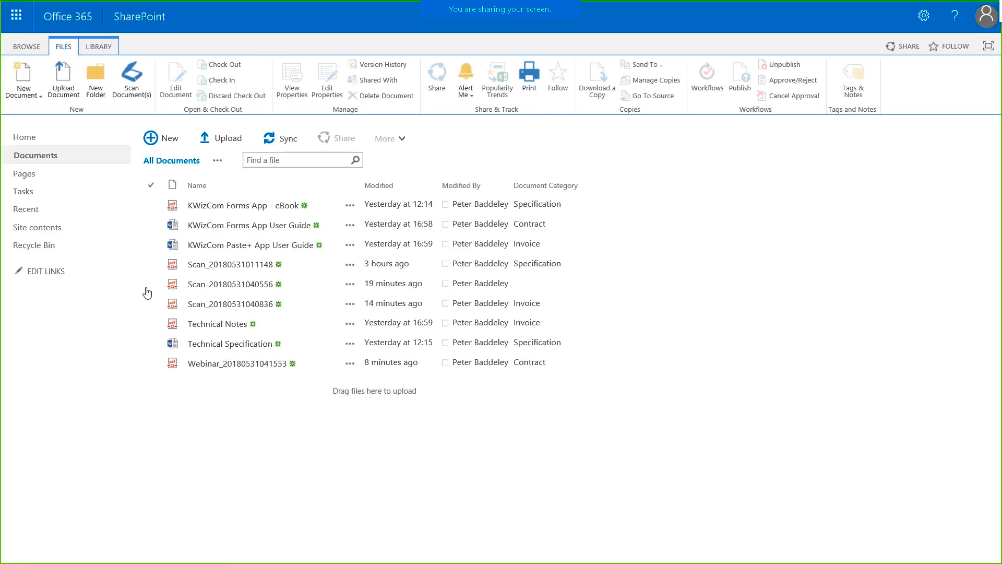
# Open the Tasks list, select Task 1, Task 2 and Task 3, and show the commands available for them
pyautogui.click(72, 196)
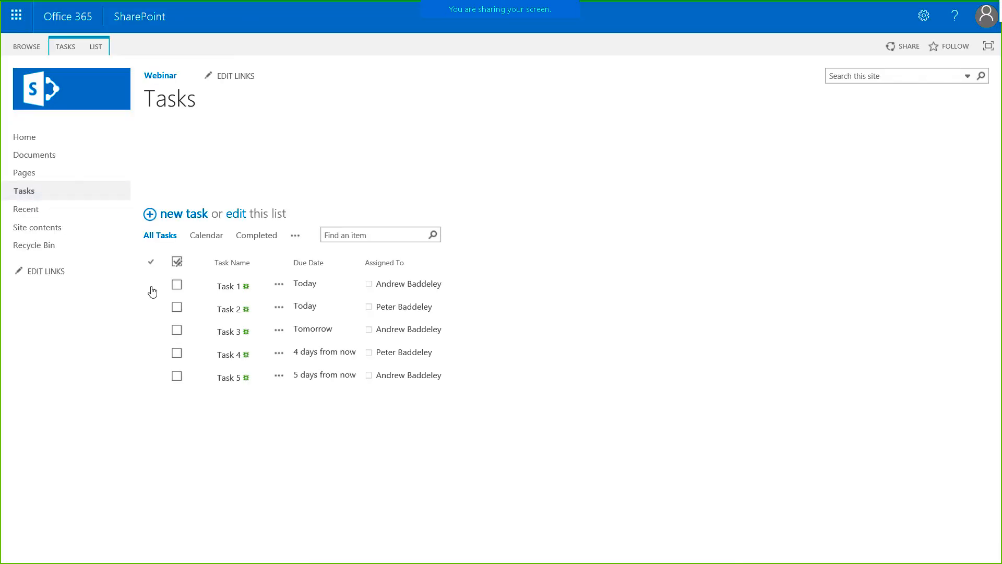
pyautogui.click(151, 285)
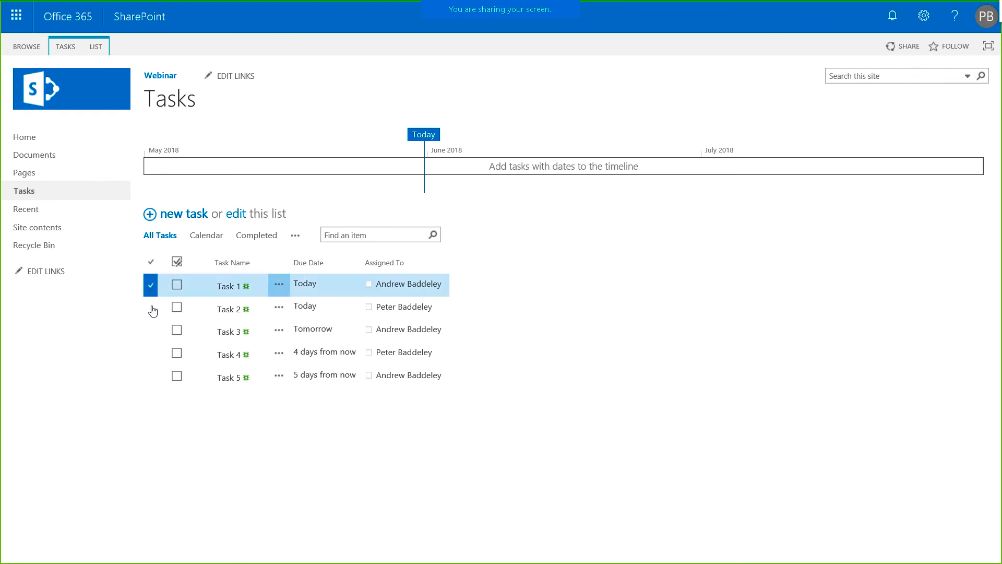
pyautogui.click(151, 307)
pyautogui.click(150, 330)
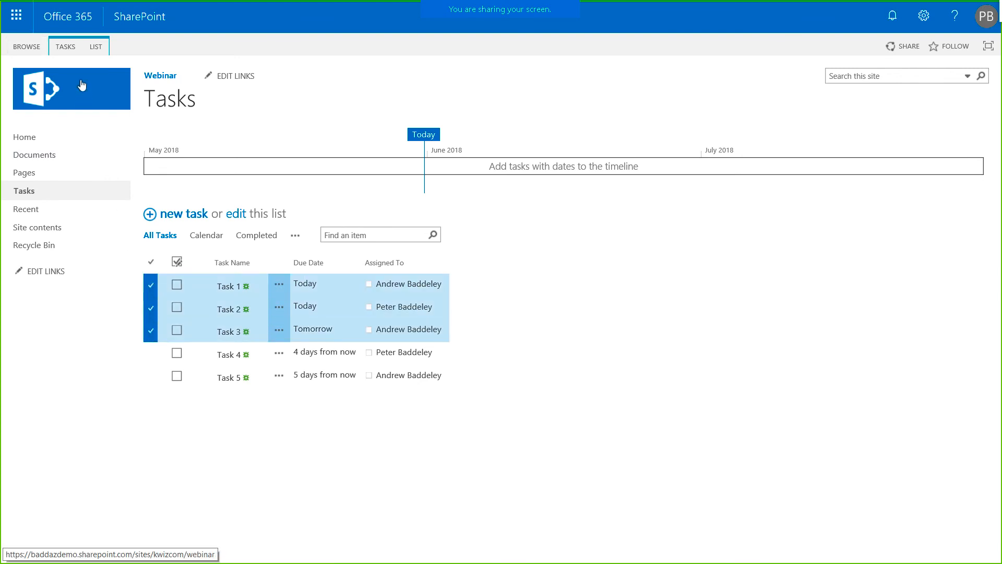
pyautogui.click(66, 47)
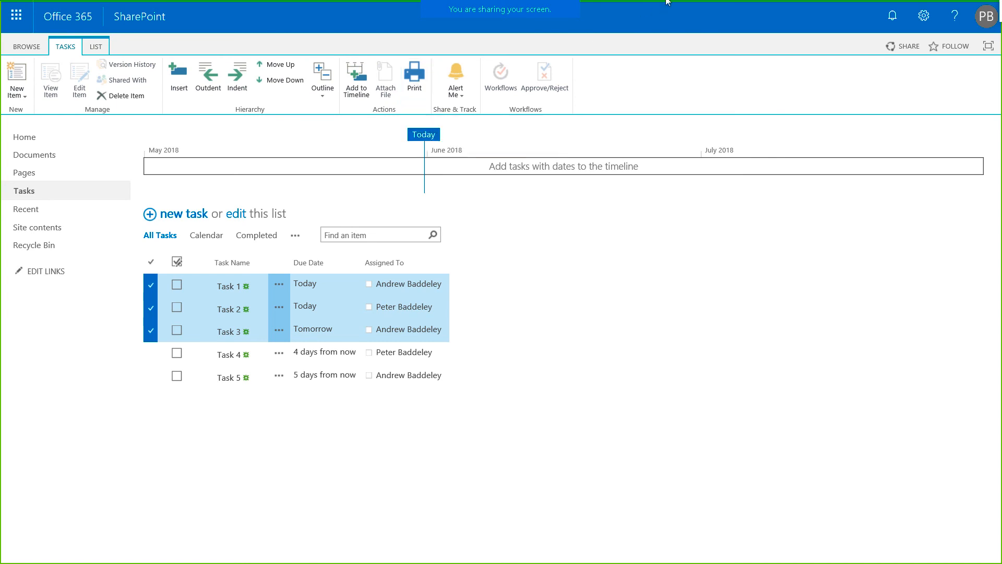
# Switch to the Case Management site's Cases list, open the Cooker case, and examine its display and edit forms before saving it
pyautogui.moveTo(681, 4)
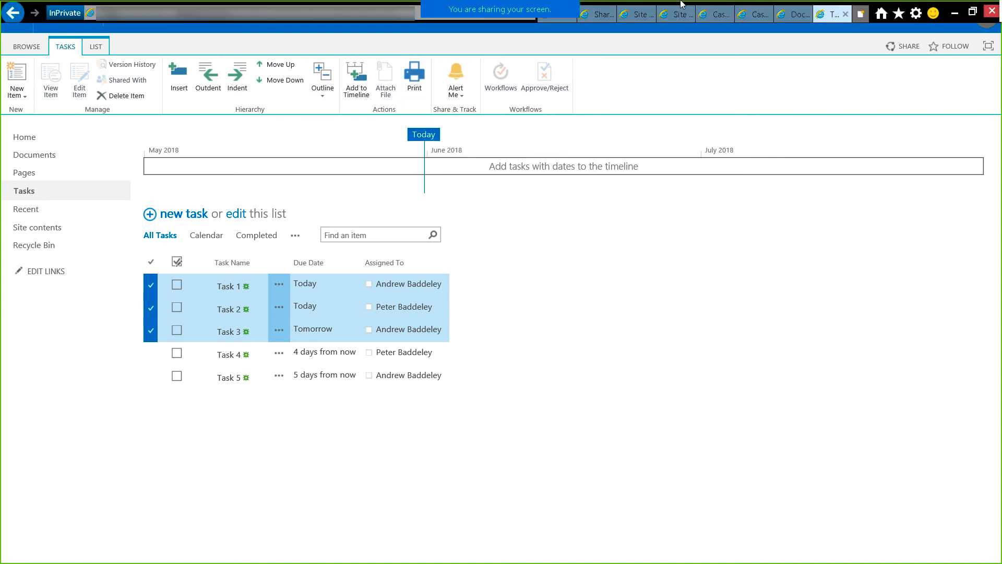
pyautogui.click(716, 18)
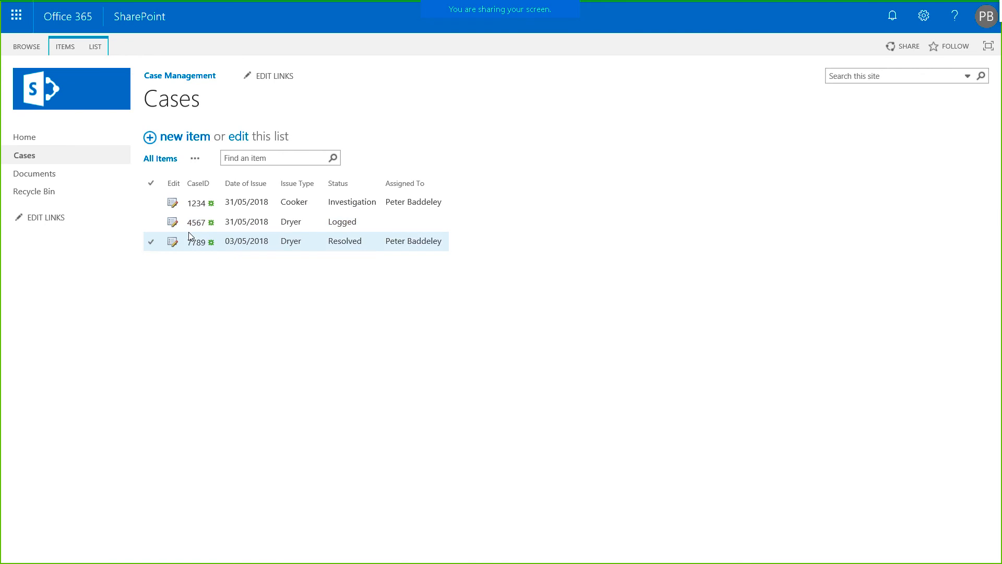
pyautogui.click(202, 205)
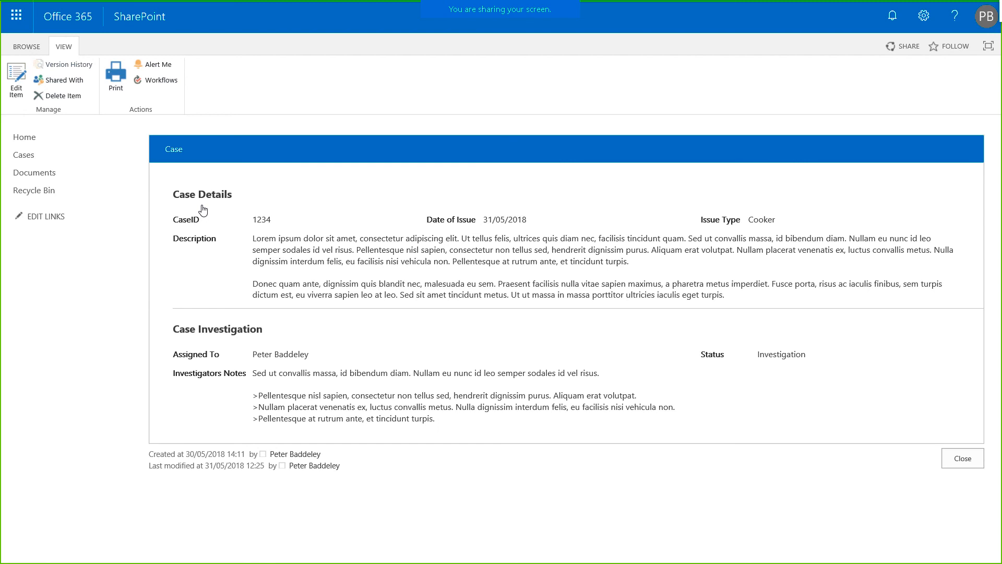
pyautogui.click(17, 79)
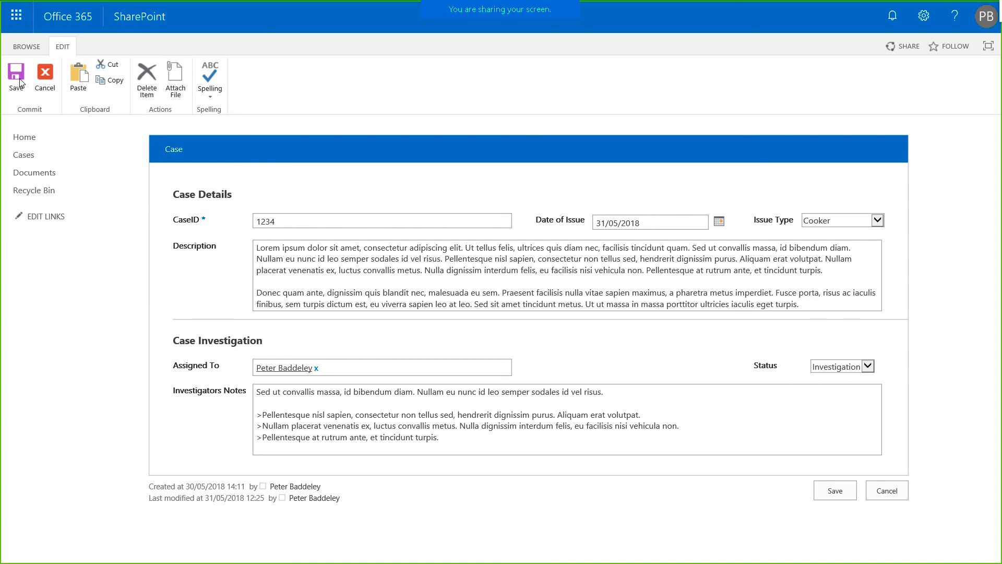
pyautogui.click(16, 75)
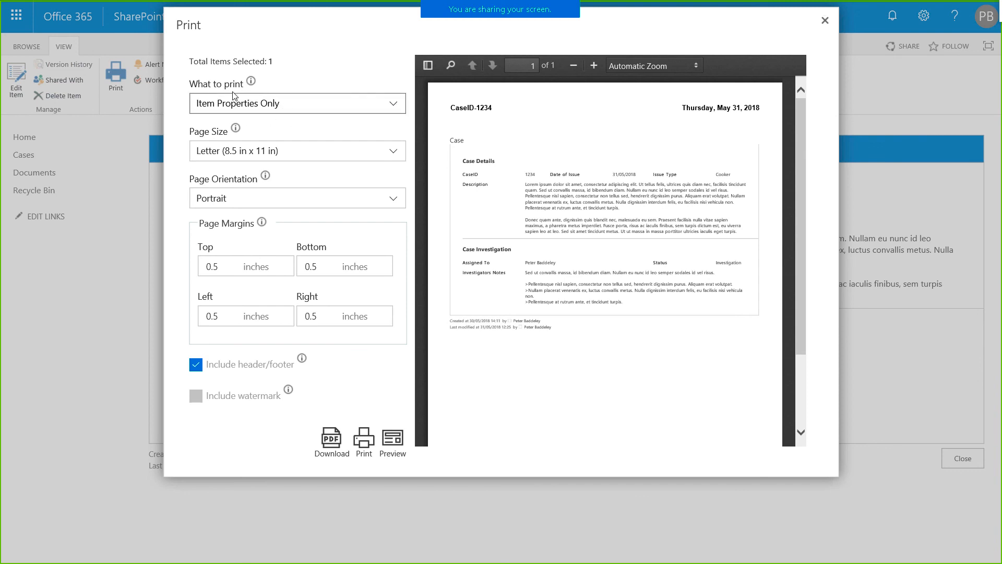
# Preview the Cooker case's printout and show the options for what to print
pyautogui.click(264, 101)
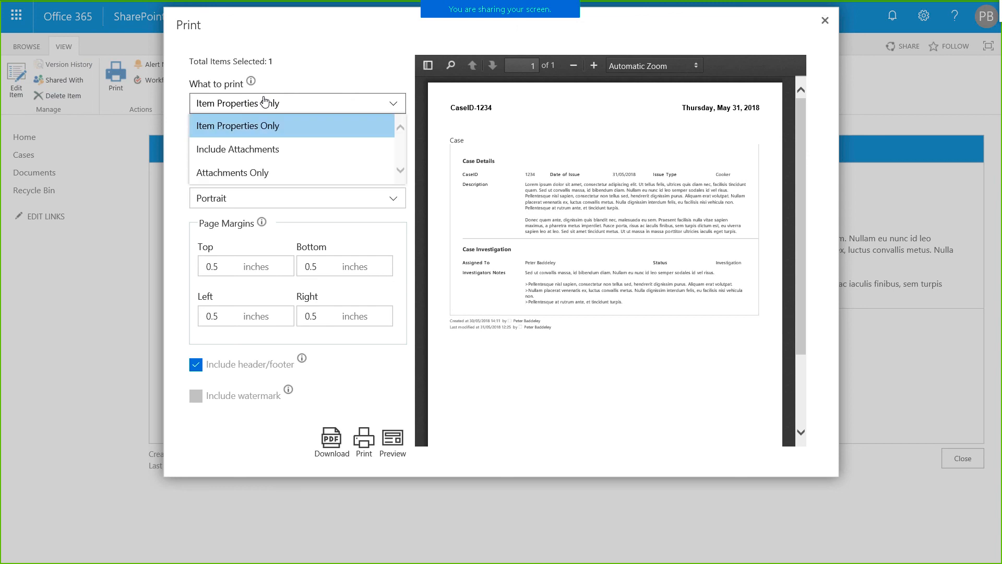